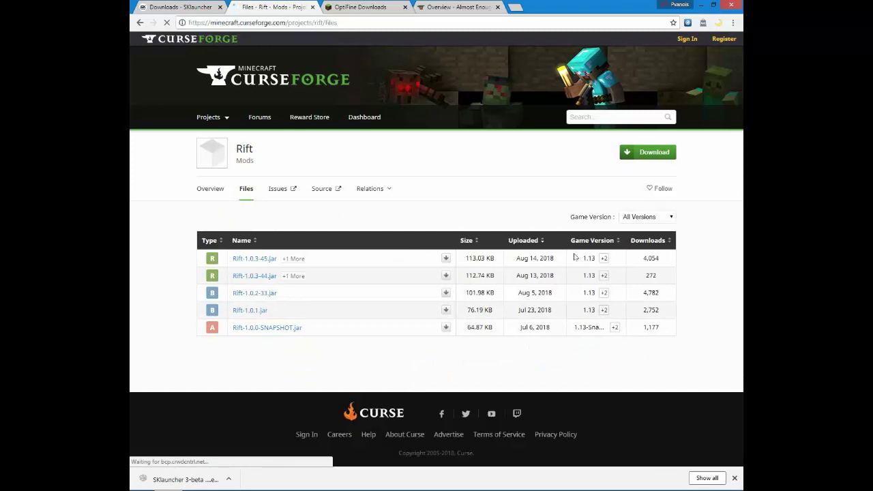
Download Rift-1.0.3-45.jar for game version 1.13 from the Rift files list
{"action": "double_click", "coordinate": [588, 258]}
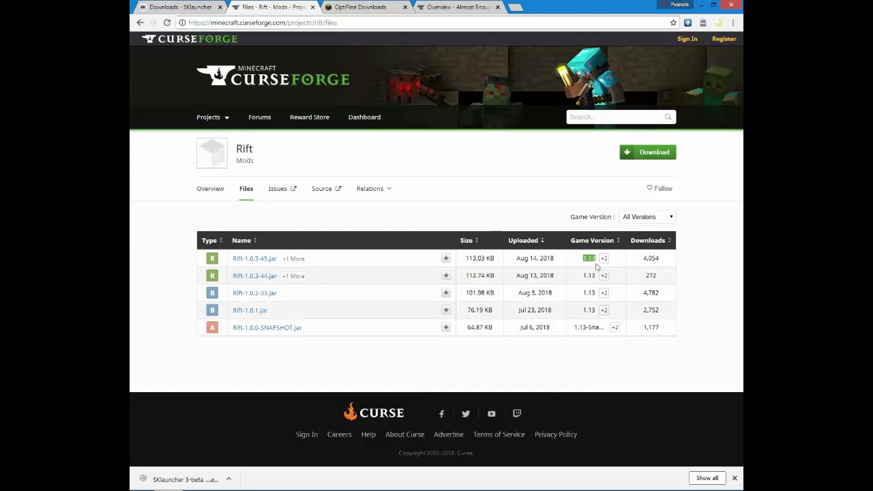
{"action": "left_click", "coordinate": [445, 261]}
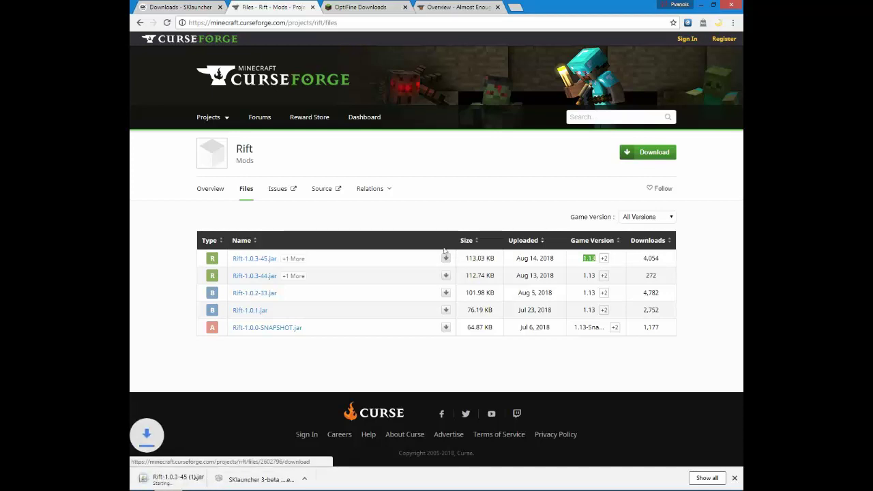
Show OptiFine's preview versions and download preview_OptiFine_1.13_HD_U_E3_alpha8.jar through its mirror
{"action": "left_click", "coordinate": [354, 7]}
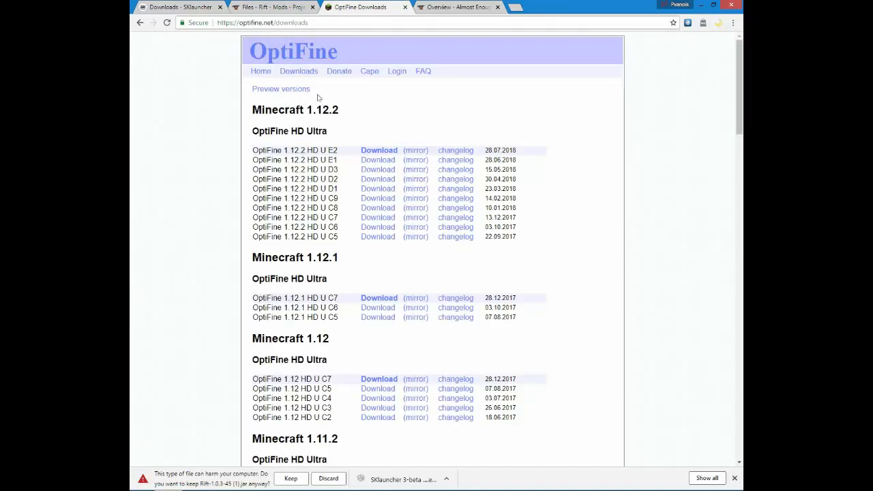
{"action": "left_click_drag", "start_coordinate": [317, 97], "coordinate": [265, 98]}
{"action": "left_click_drag", "start_coordinate": [321, 91], "coordinate": [252, 90]}
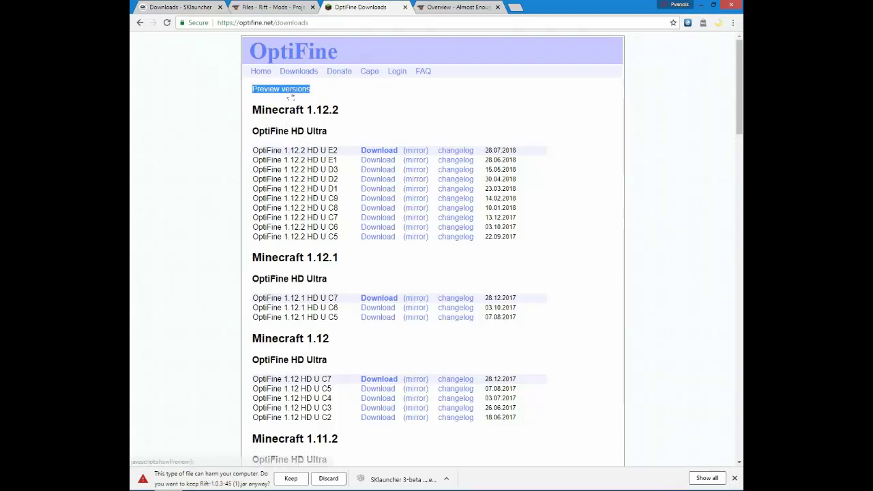
{"action": "left_click", "coordinate": [276, 92]}
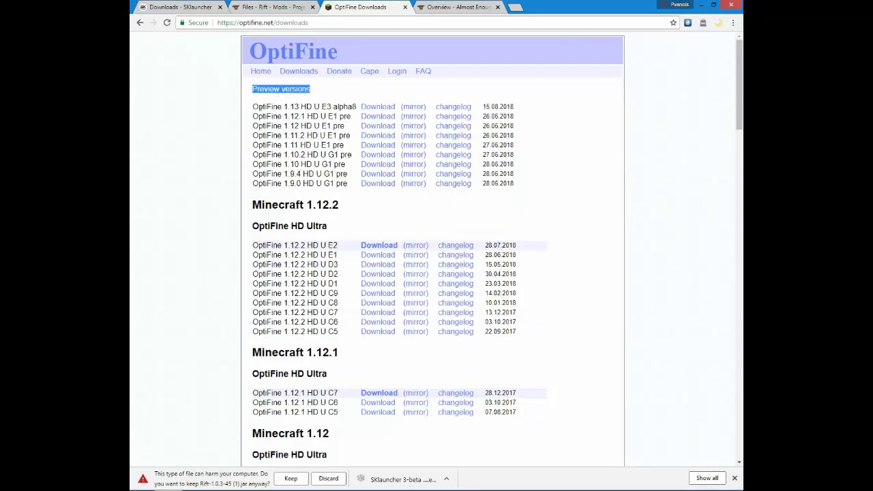
{"action": "left_click_drag", "start_coordinate": [254, 107], "coordinate": [353, 108]}
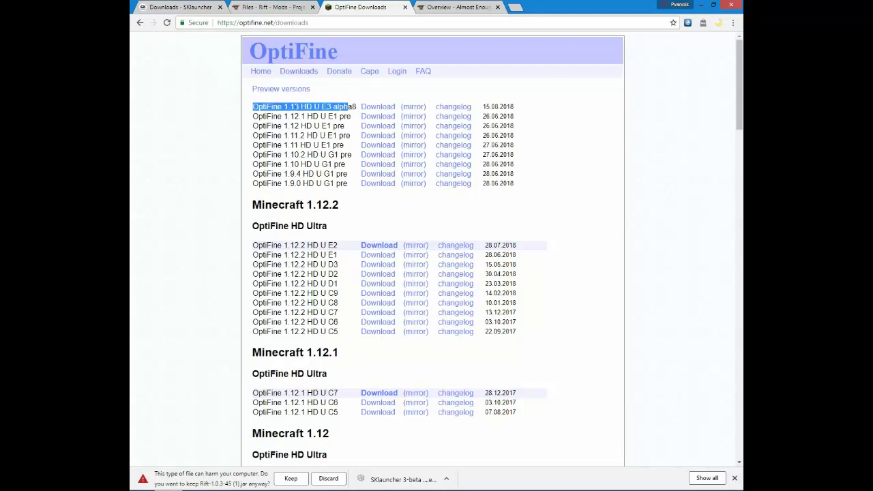
{"action": "left_click", "coordinate": [353, 107]}
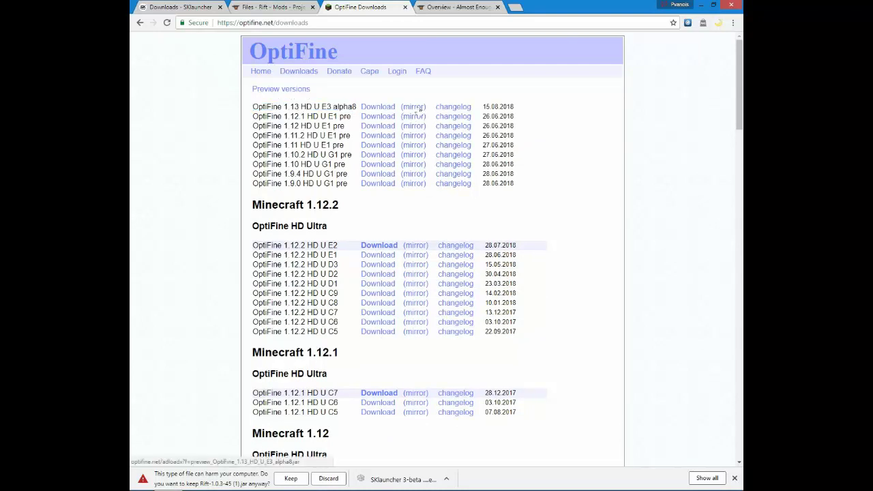
{"action": "left_click", "coordinate": [416, 107]}
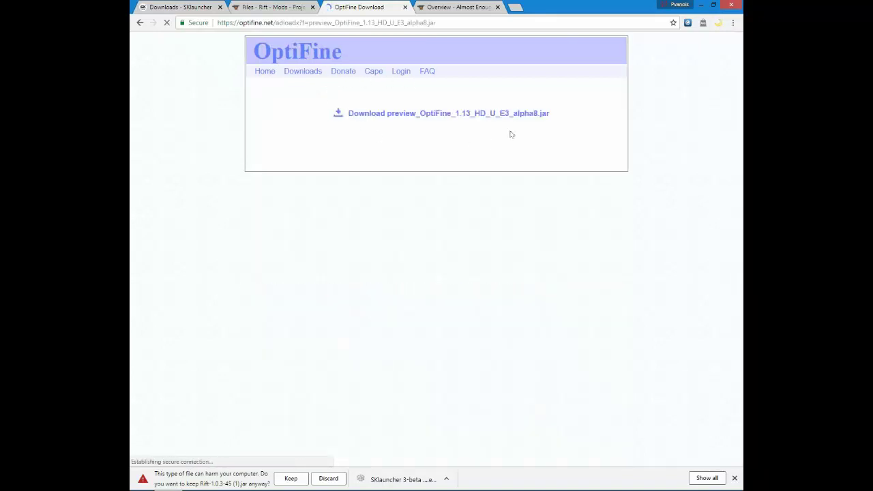
{"action": "left_click", "coordinate": [392, 116]}
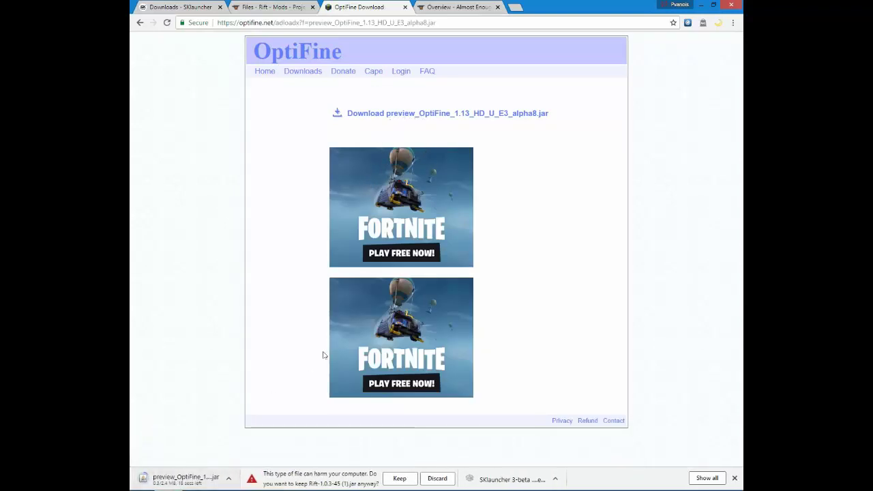
Open the files of the Almost Enough Items mod and download AlmostEnoughItems-0.0.6.jar for game version 1.13
{"action": "left_click", "coordinate": [458, 8]}
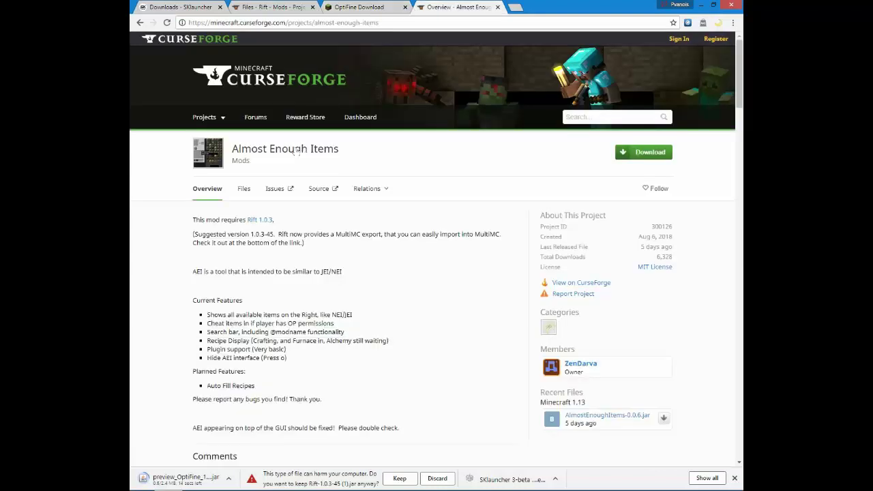
{"action": "left_click_drag", "start_coordinate": [250, 142], "coordinate": [343, 149]}
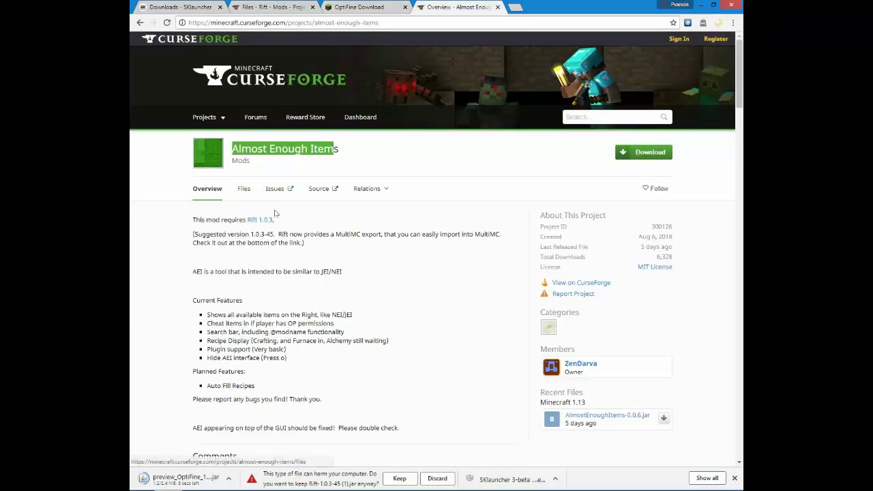
{"action": "left_click", "coordinate": [243, 189]}
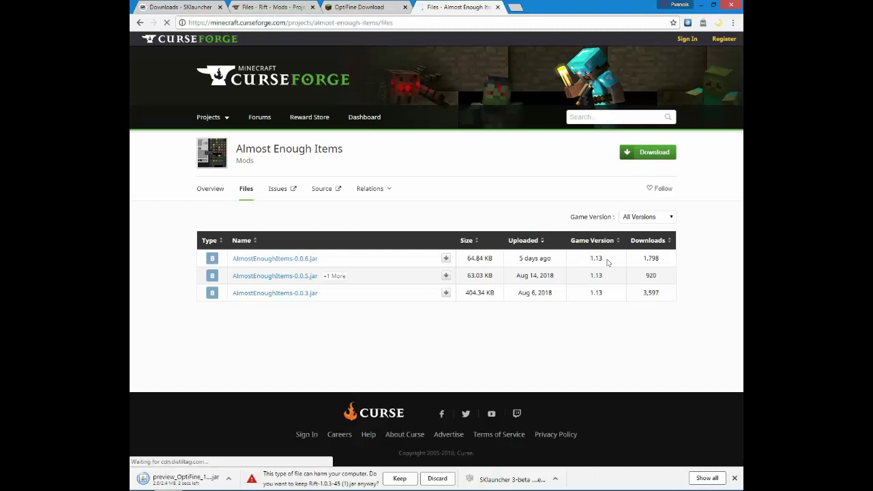
{"action": "double_click", "coordinate": [588, 260]}
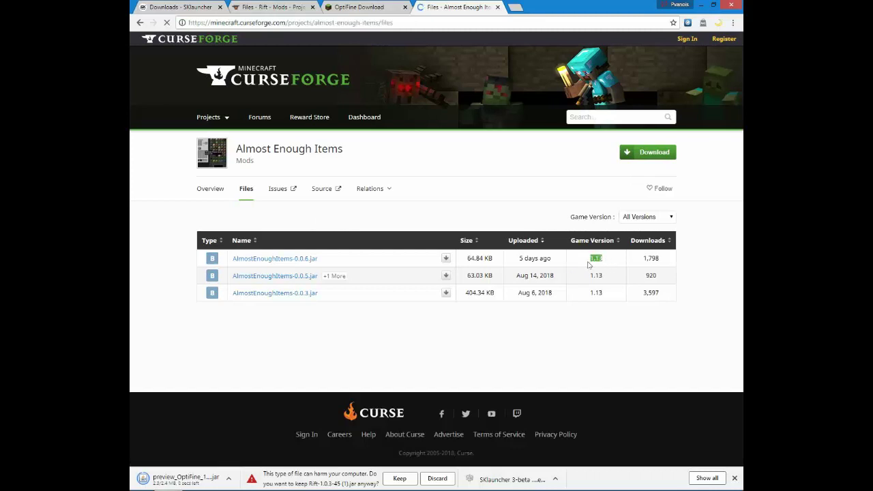
{"action": "left_click", "coordinate": [592, 266]}
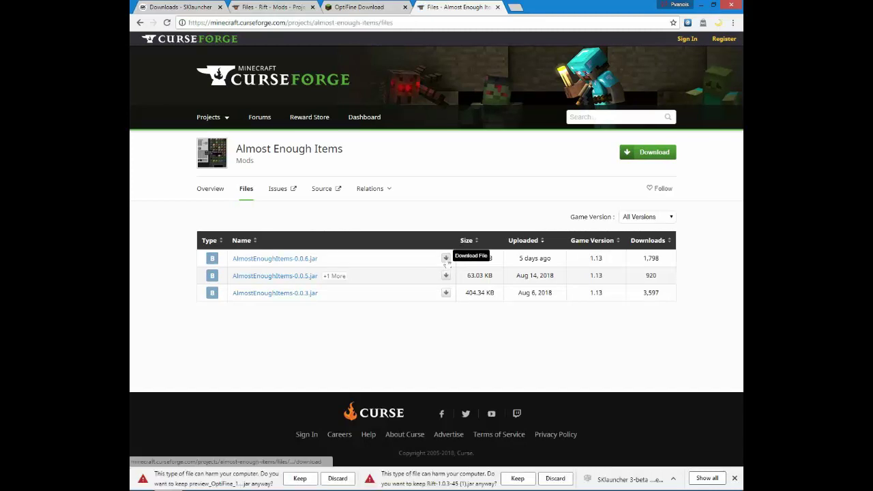
{"action": "left_click", "coordinate": [446, 261]}
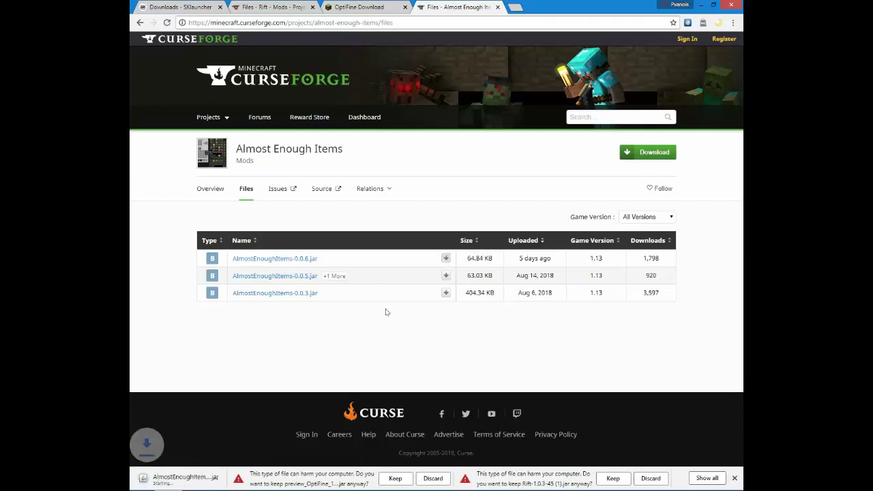
Open the full list of downloads and keep the blocked Rift, OptiFine and AlmostEnoughItems jar files despite the harm warnings
{"action": "left_click", "coordinate": [704, 479]}
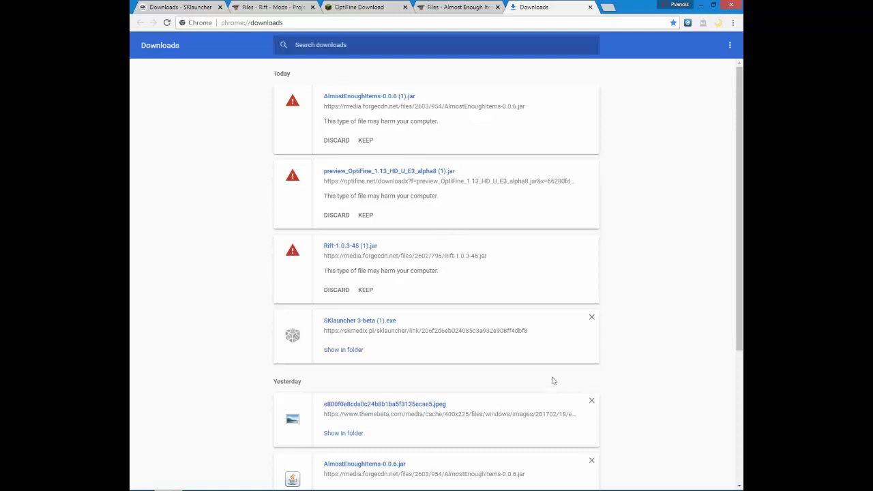
{"action": "left_click", "coordinate": [365, 289]}
{"action": "left_click", "coordinate": [473, 77]}
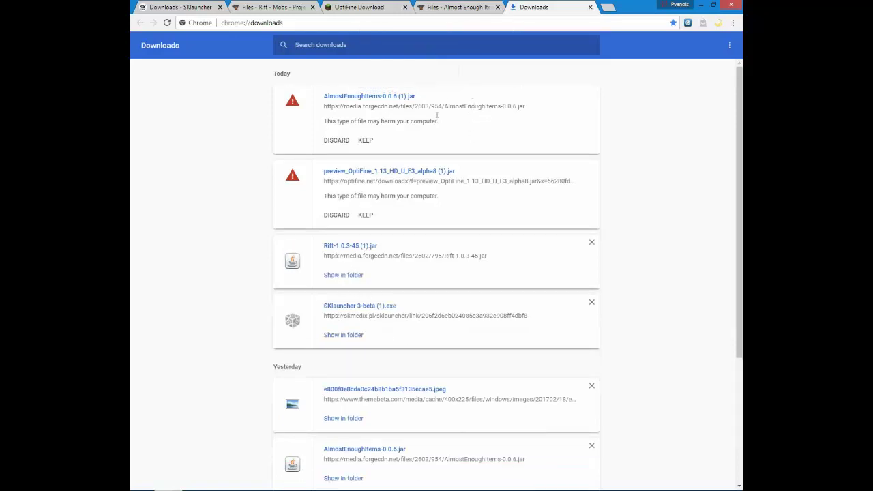
{"action": "left_click", "coordinate": [366, 215]}
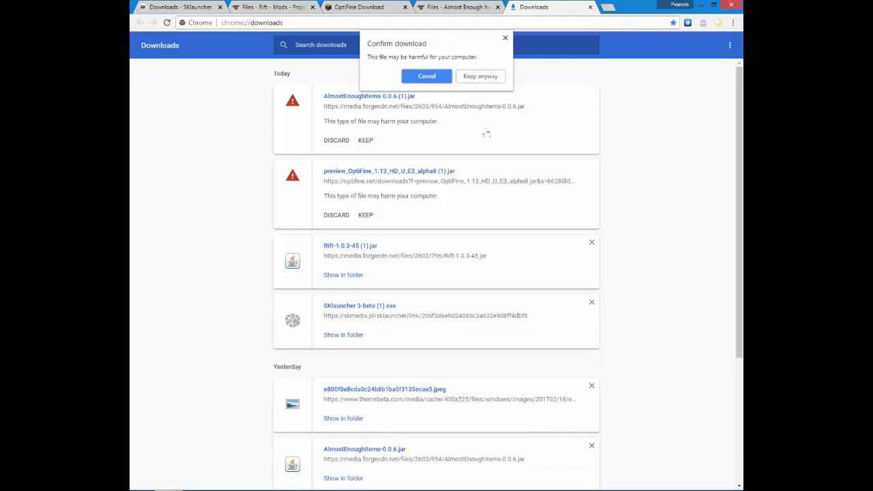
{"action": "left_click", "coordinate": [480, 76]}
{"action": "left_click", "coordinate": [366, 140]}
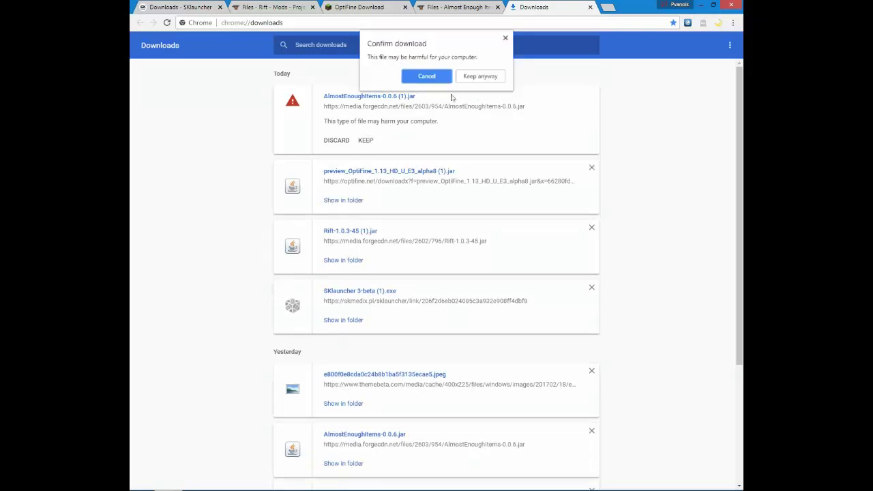
{"action": "left_click", "coordinate": [481, 77]}
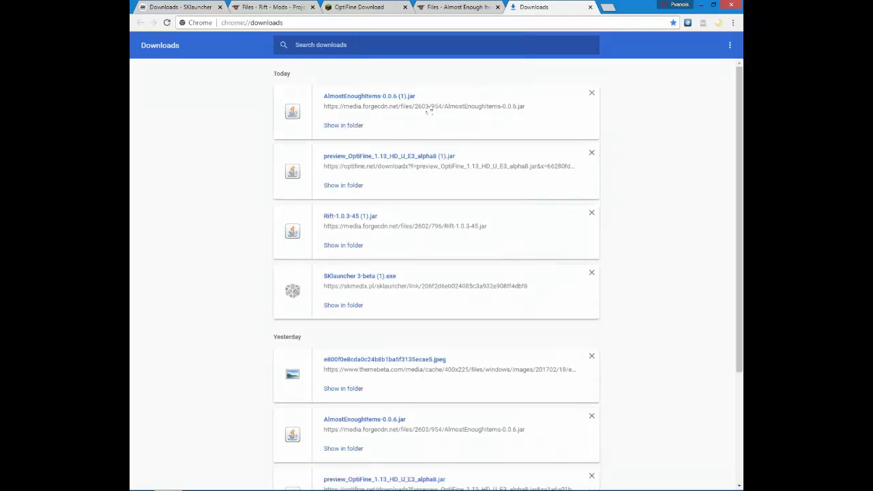
Minimize the browser, open the desktop's Files folder, and rearrange the window, Minecraft shortcut and Files icon to clear desktop space
{"action": "left_click", "coordinate": [701, 5]}
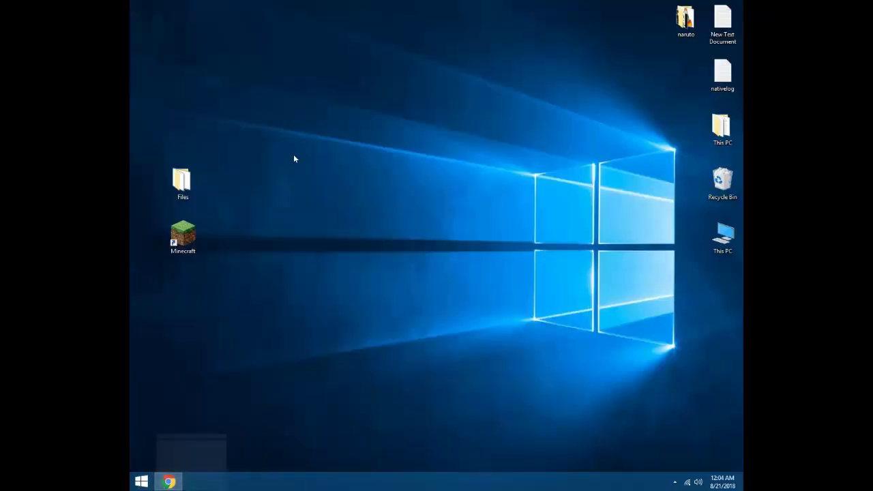
{"action": "double_click", "coordinate": [194, 183]}
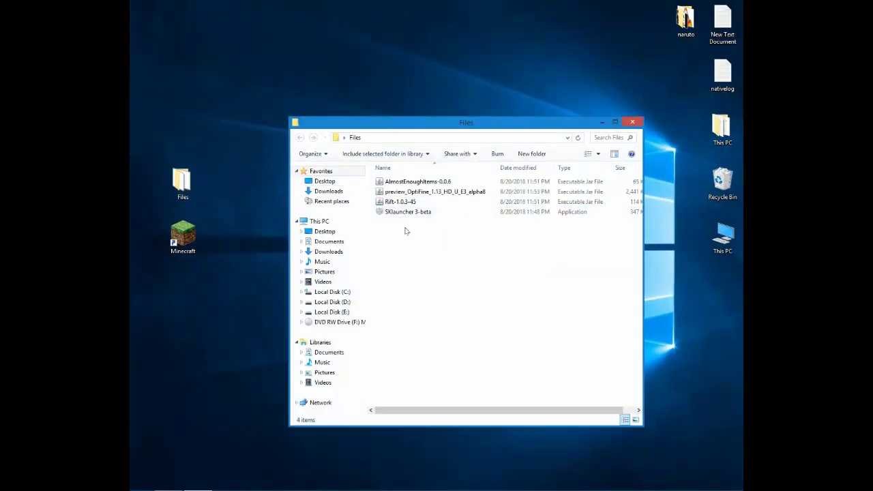
{"action": "left_click_drag", "start_coordinate": [405, 232], "coordinate": [423, 205]}
{"action": "left_click", "coordinate": [413, 246]}
{"action": "left_click_drag", "start_coordinate": [440, 122], "coordinate": [442, 41]}
{"action": "left_click_drag", "start_coordinate": [183, 235], "coordinate": [638, 385]}
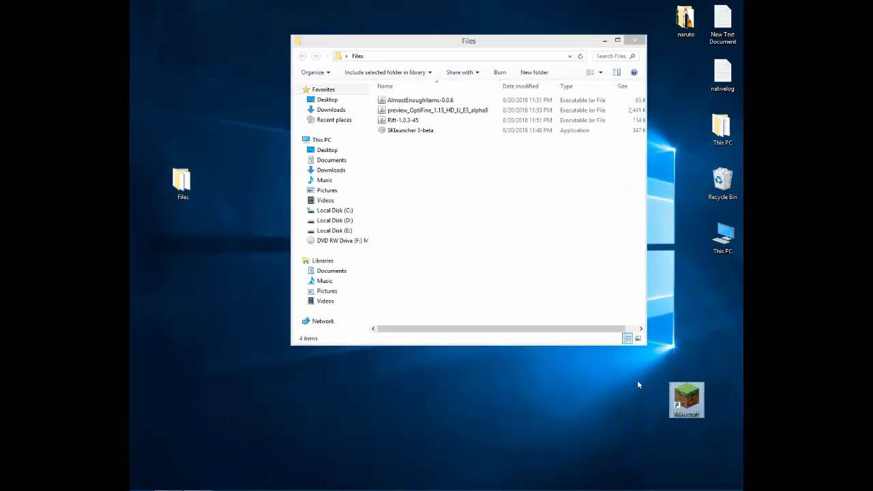
{"action": "left_click_drag", "start_coordinate": [191, 176], "coordinate": [191, 123]}
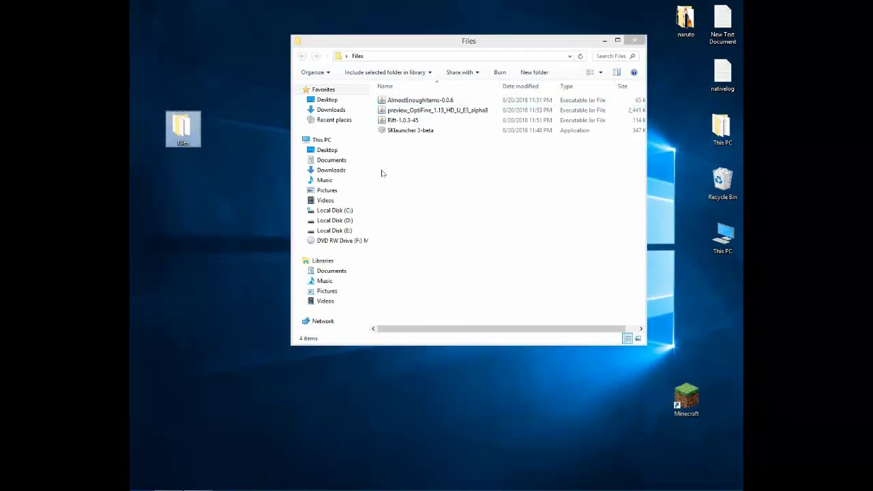
Move SKlauncher 3-beta, Rift-1.0.3-45, the OptiFine preview and AlmostEnoughItems-0.0.6 out of the Files folder onto the desktop, then close the folder
{"action": "left_click_drag", "start_coordinate": [420, 135], "coordinate": [221, 272]}
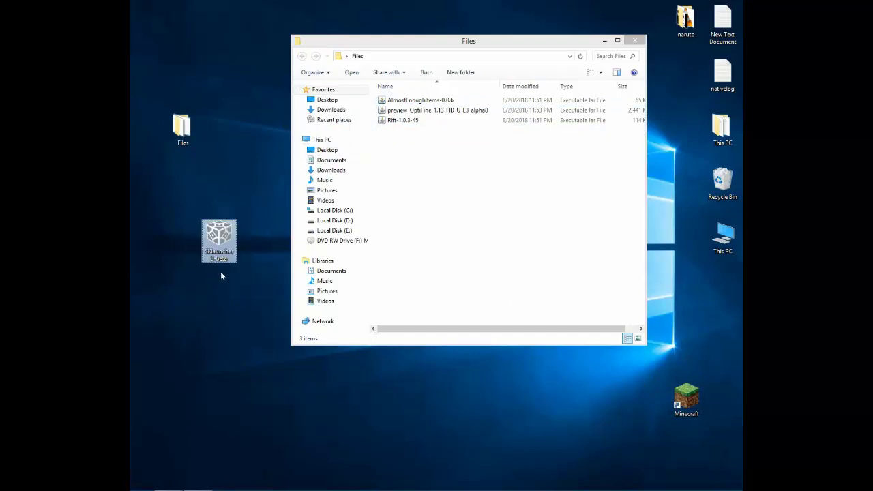
{"action": "left_click_drag", "start_coordinate": [406, 120], "coordinate": [182, 195]}
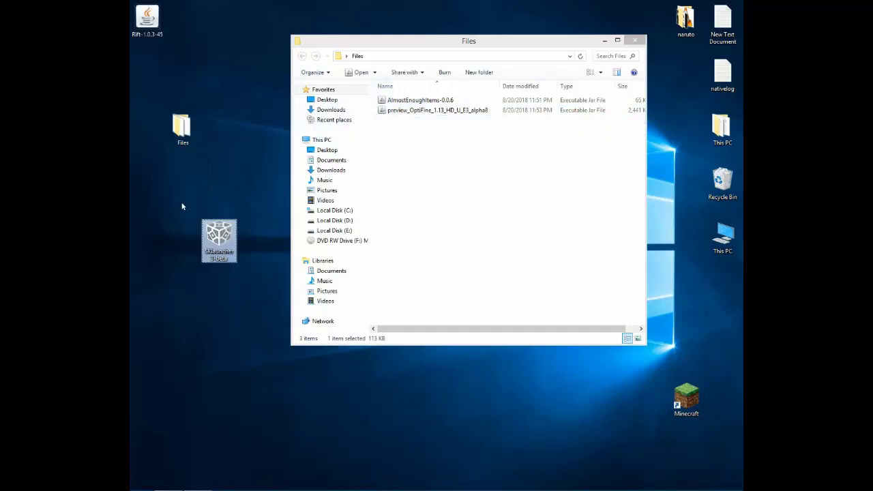
{"action": "left_click_drag", "start_coordinate": [437, 110], "coordinate": [243, 92]}
{"action": "left_click_drag", "start_coordinate": [416, 100], "coordinate": [266, 196]}
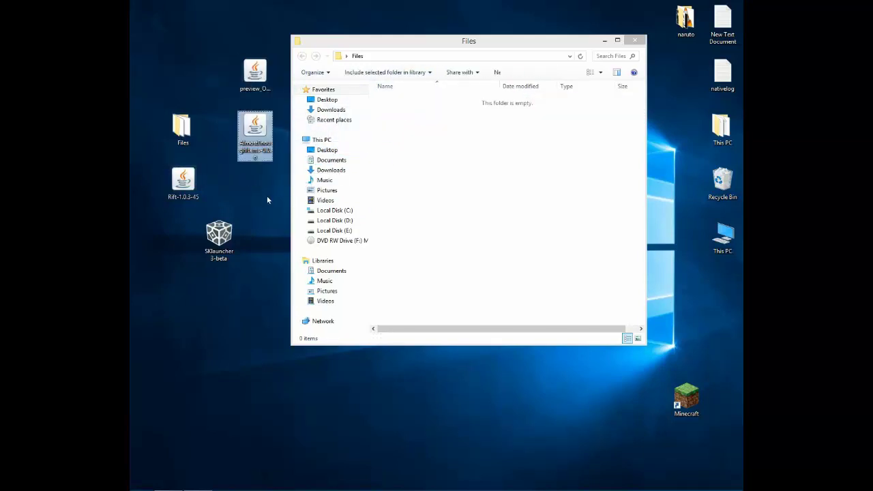
{"action": "left_click", "coordinate": [634, 40]}
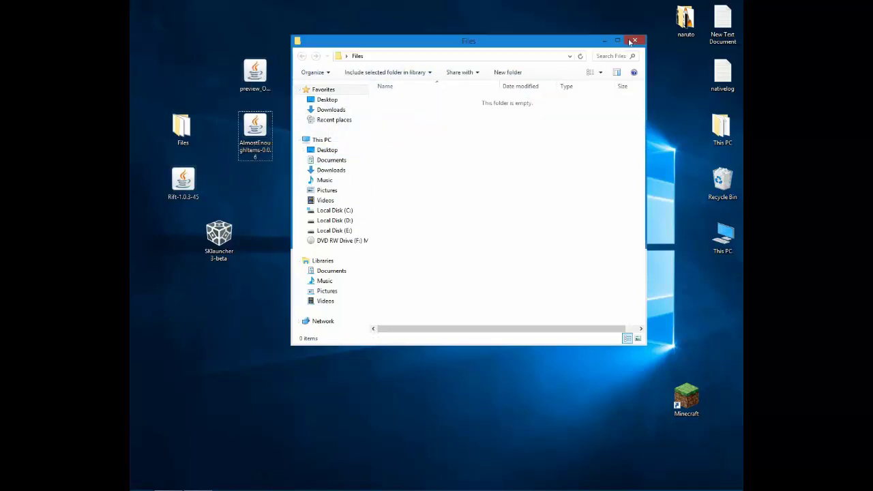
Launch SKlauncher 3-beta from the desktop and allow it to run despite the unverified publisher warning
{"action": "left_click_drag", "start_coordinate": [304, 67], "coordinate": [235, 175]}
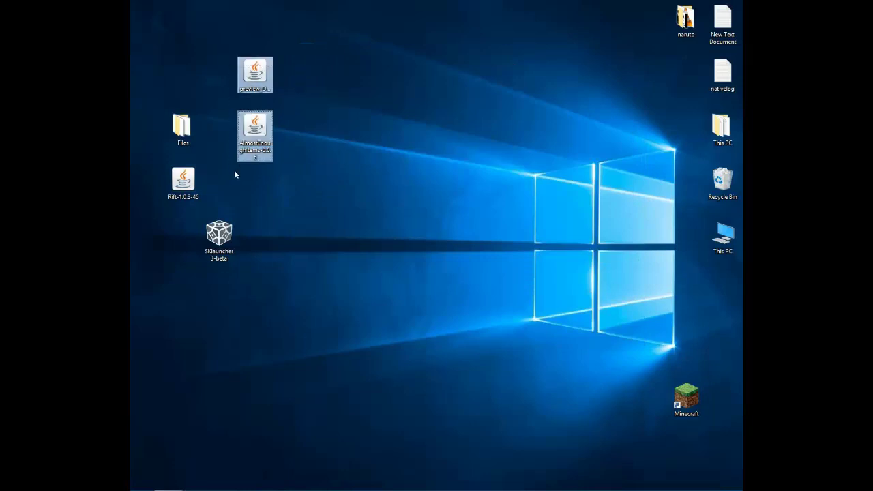
{"action": "left_click_drag", "start_coordinate": [297, 208], "coordinate": [162, 270]}
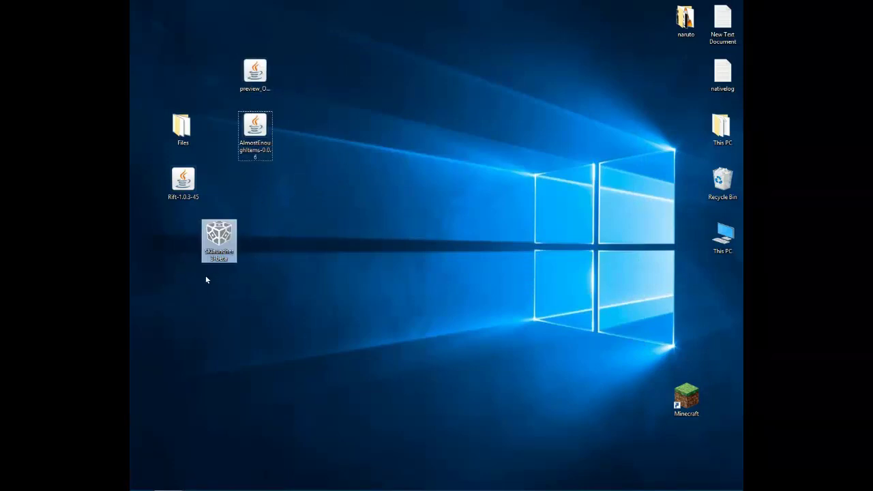
{"action": "double_click", "coordinate": [219, 242]}
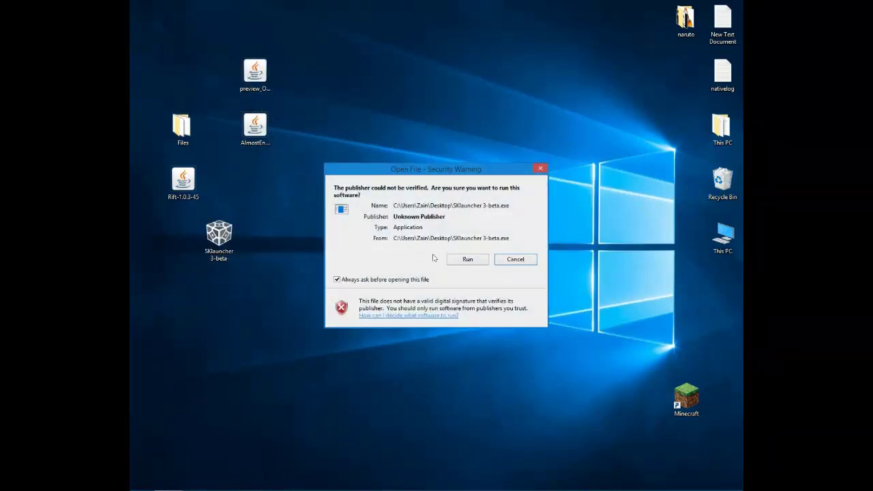
{"action": "left_click", "coordinate": [470, 262]}
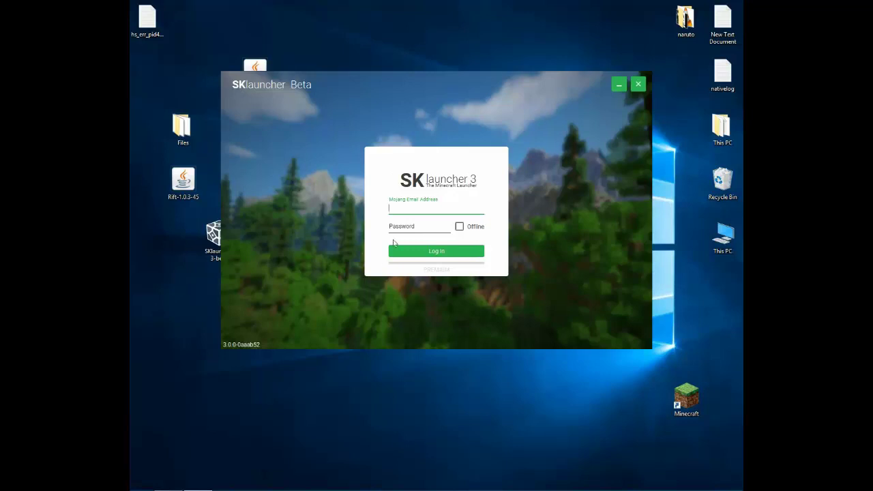
Enable offline mode in the launcher's login form, enter the player's username and log in
{"action": "left_click", "coordinate": [460, 228]}
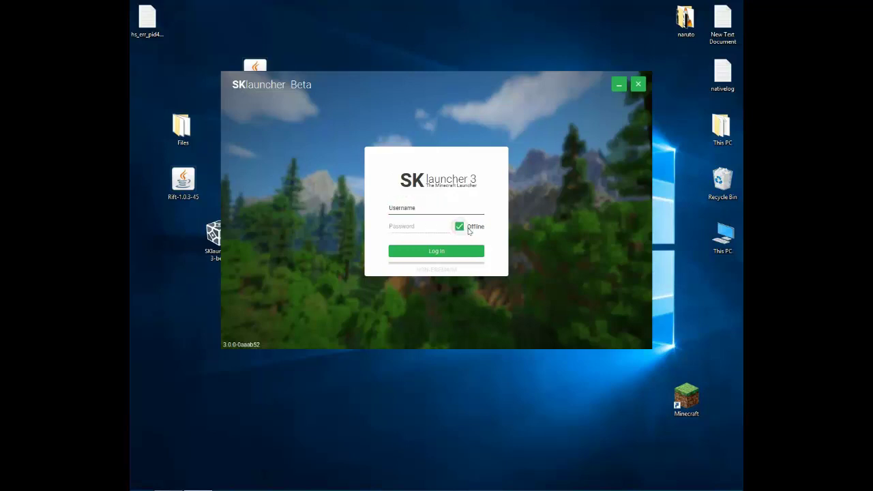
{"action": "left_click", "coordinate": [421, 208]}
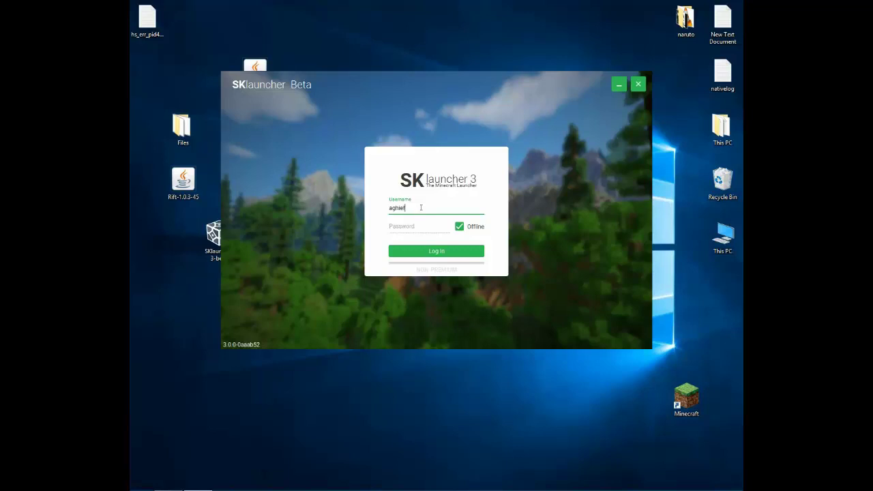
{"action": "left_click", "coordinate": [440, 253]}
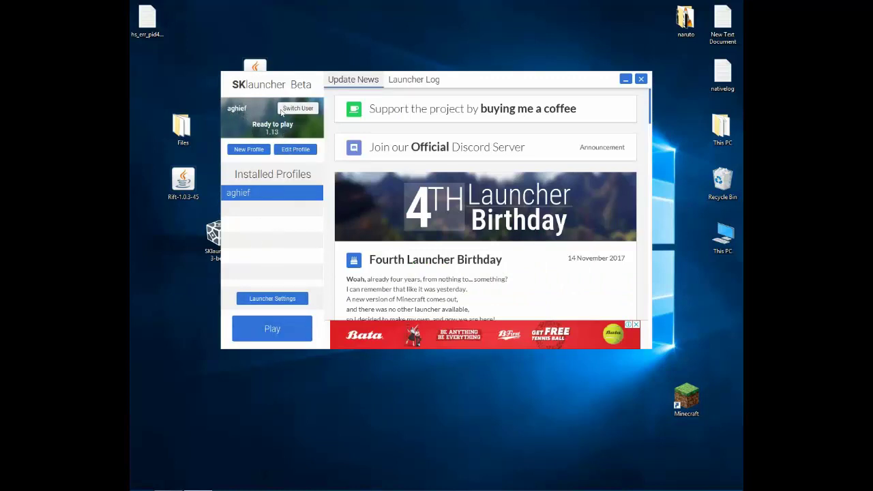
Start Minecraft 1.13 from the launcher, quit the game once its title screen loads, and refresh the desktop
{"action": "left_click", "coordinate": [274, 333]}
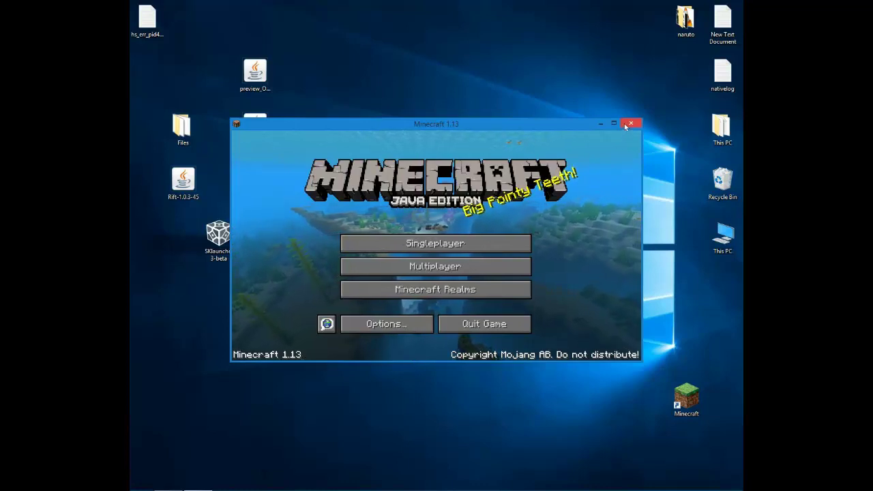
{"action": "left_click", "coordinate": [490, 328]}
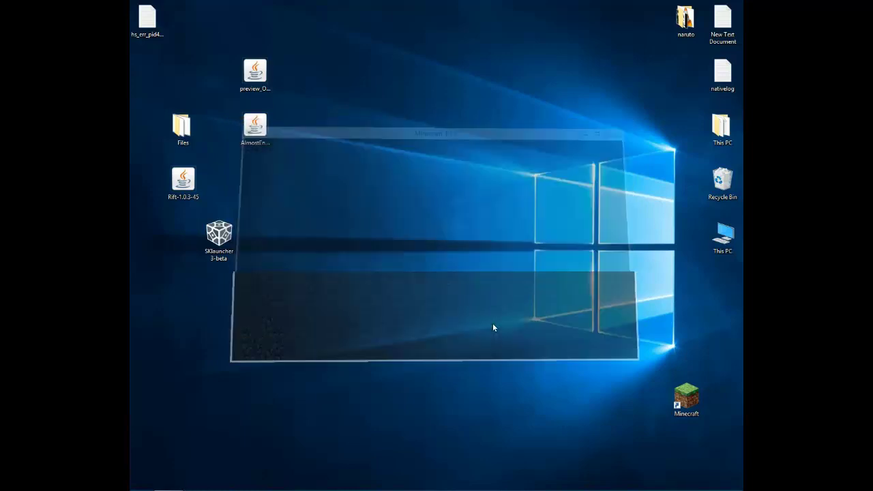
{"action": "right_click", "coordinate": [250, 222]}
{"action": "left_click", "coordinate": [266, 247]}
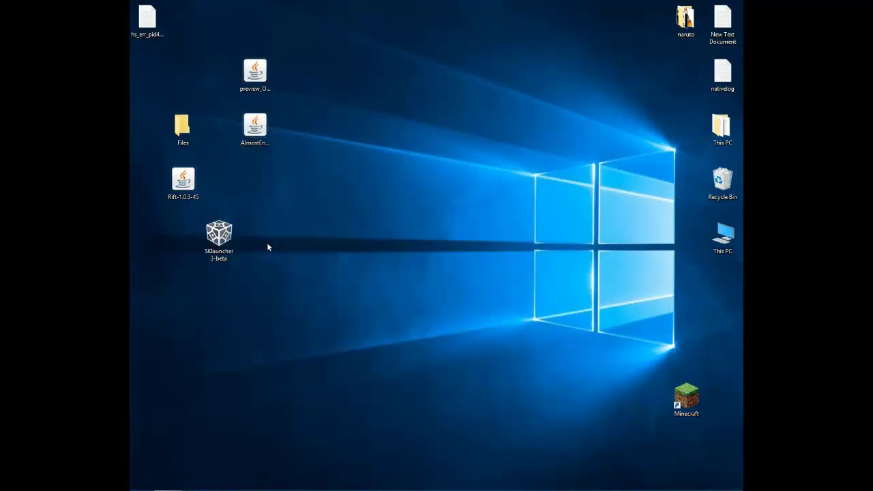
Open the Minecraft data folder by running the path %appdata%/.minecraft/
{"action": "key", "text": "super+r"}
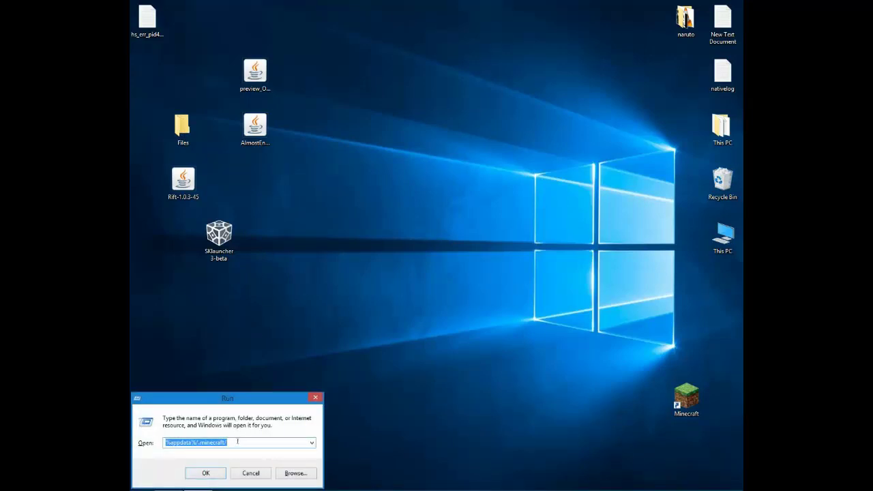
{"action": "left_click_drag", "start_coordinate": [236, 442], "coordinate": [170, 444]}
{"action": "left_click", "coordinate": [231, 444]}
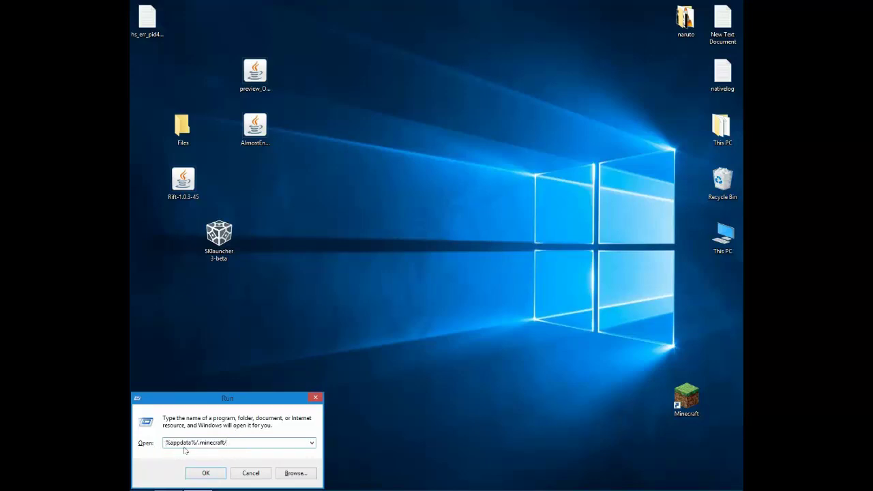
{"action": "left_click", "coordinate": [209, 472]}
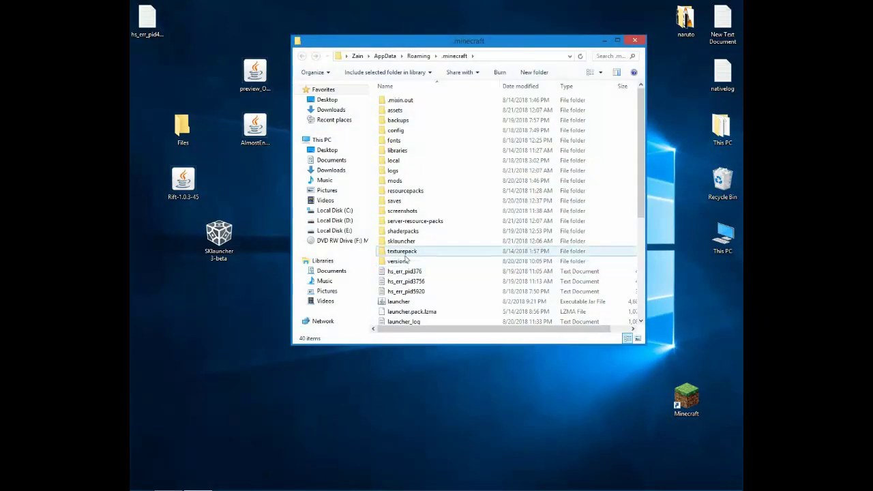
Delete the TinkerToolLeveling and EnderCompass-Rift files inside the mods folder, and delete the mods folder itself from .minecraft
{"action": "double_click", "coordinate": [456, 183]}
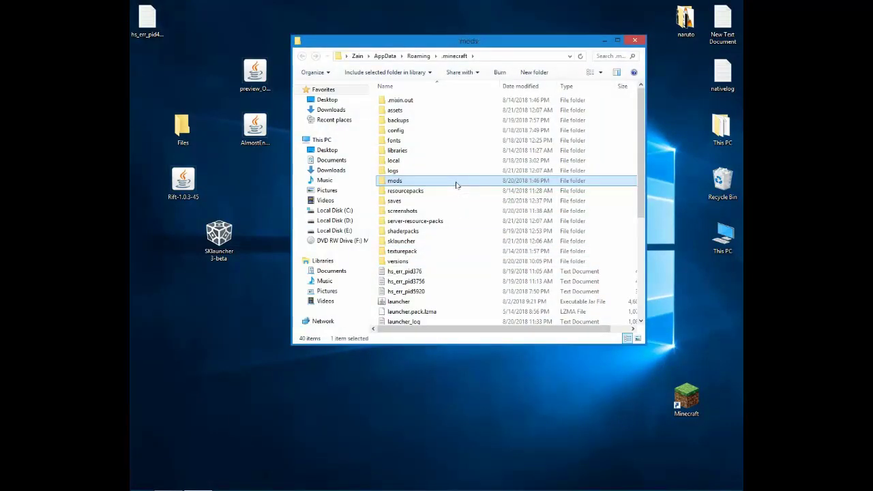
{"action": "left_click_drag", "start_coordinate": [457, 171], "coordinate": [510, 88]}
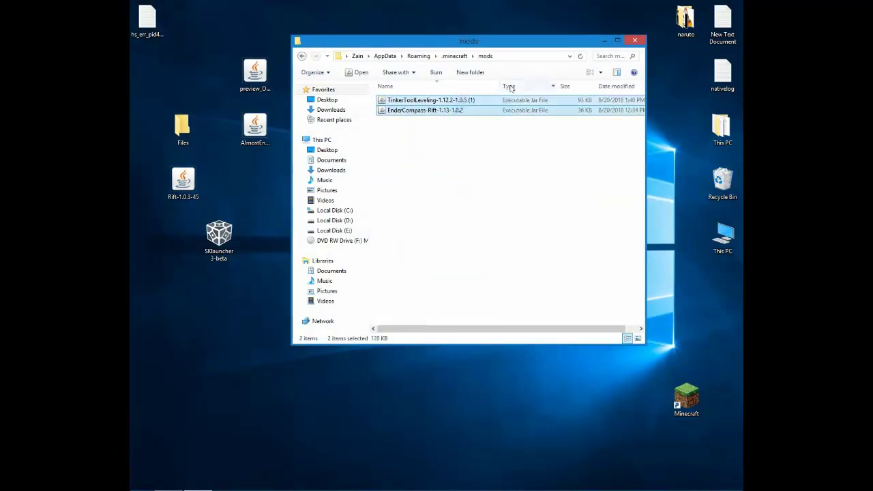
{"action": "key", "text": "Delete"}
{"action": "left_click", "coordinate": [302, 56]}
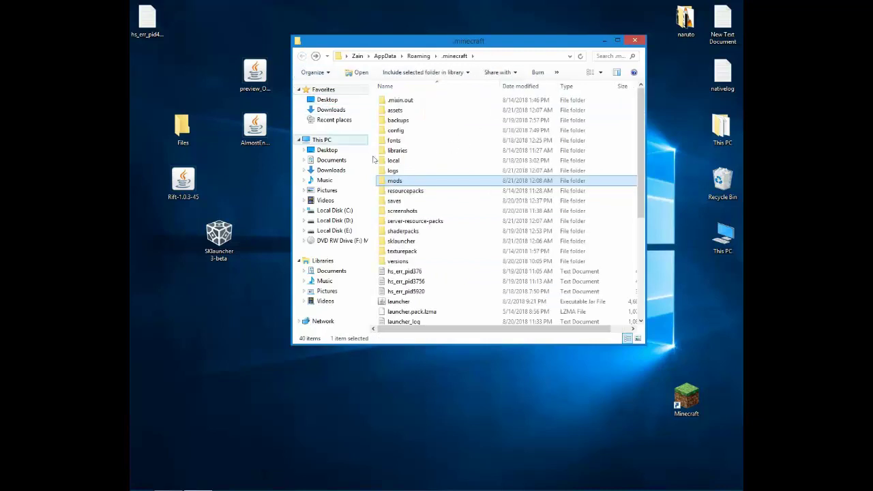
{"action": "key", "text": "Delete"}
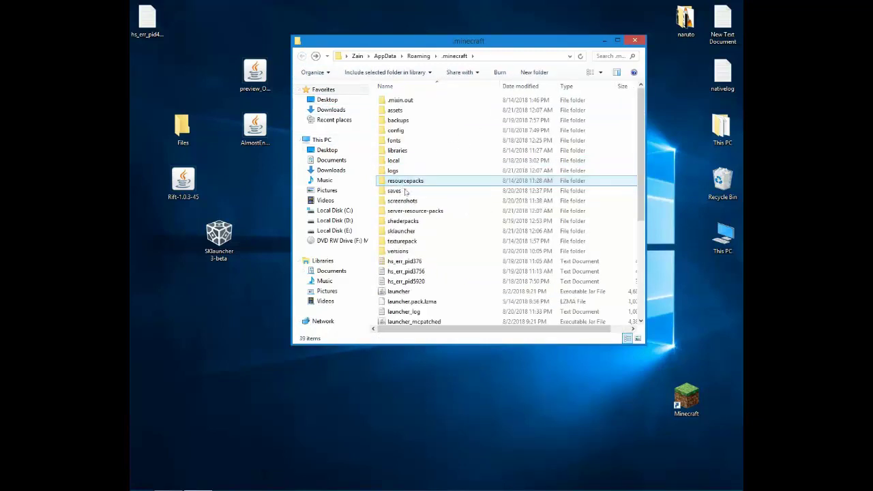
Open the versions folder, run the Rift-1.0.3-45 installer from the desktop, and close the folder once it finishes
{"action": "scroll", "coordinate": [426, 275], "scroll_direction": "down", "scroll_amount": 2}
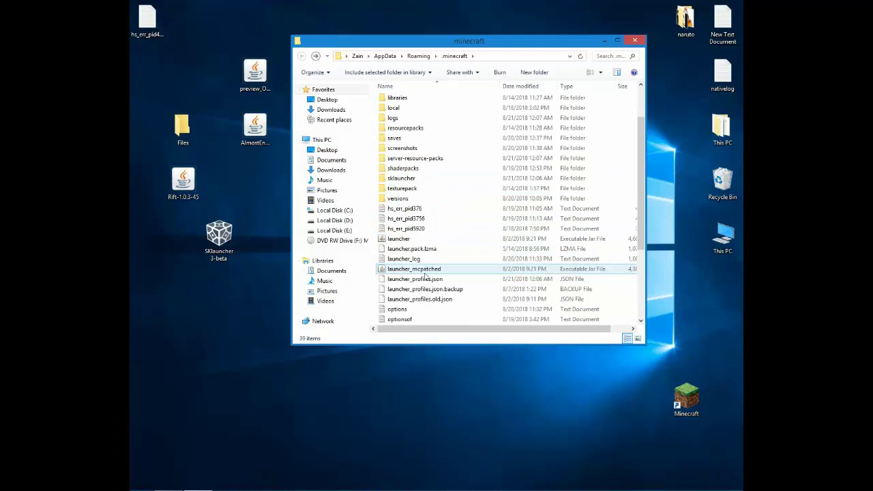
{"action": "scroll", "coordinate": [425, 276], "scroll_direction": "up", "scroll_amount": 1}
{"action": "double_click", "coordinate": [406, 228]}
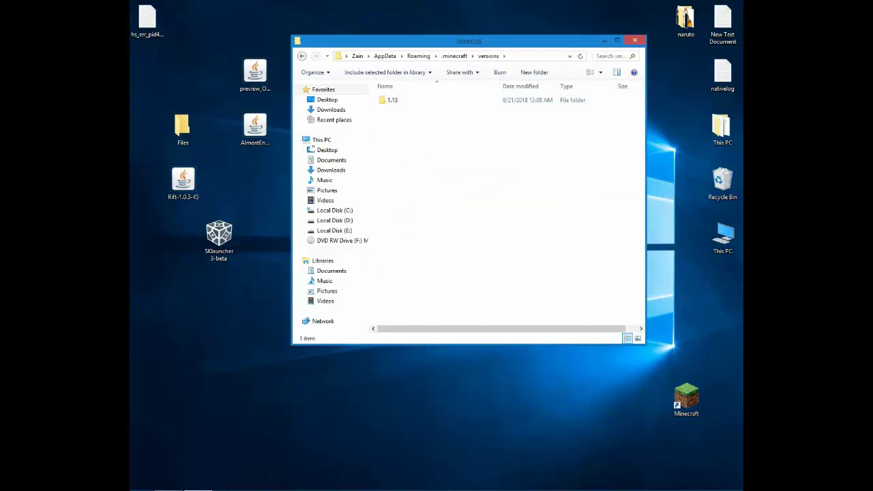
{"action": "left_click", "coordinate": [195, 191]}
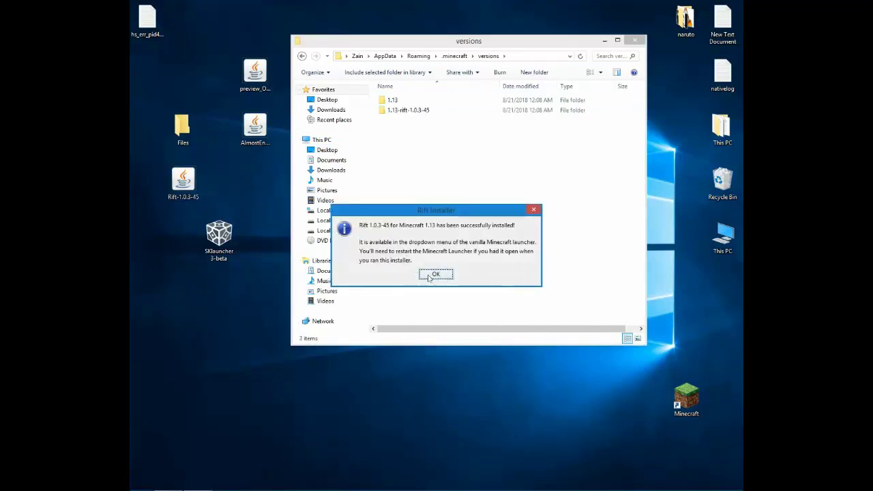
{"action": "left_click", "coordinate": [442, 276]}
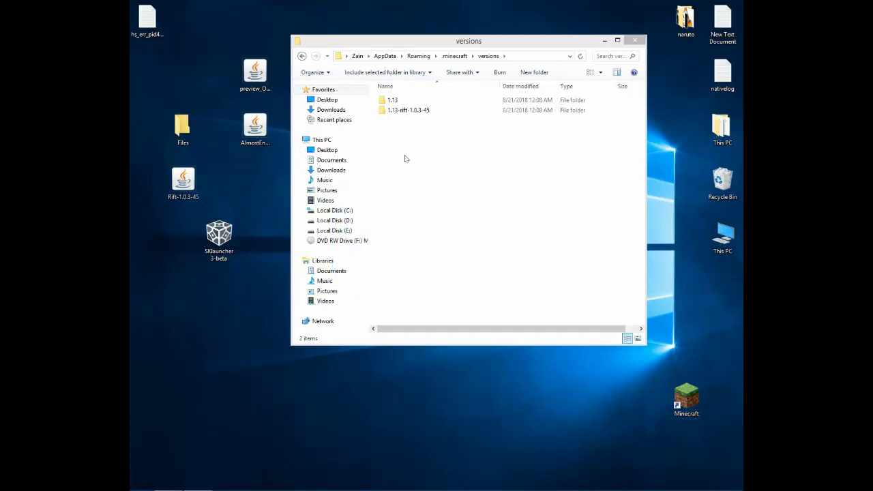
{"action": "left_click_drag", "start_coordinate": [399, 146], "coordinate": [541, 116]}
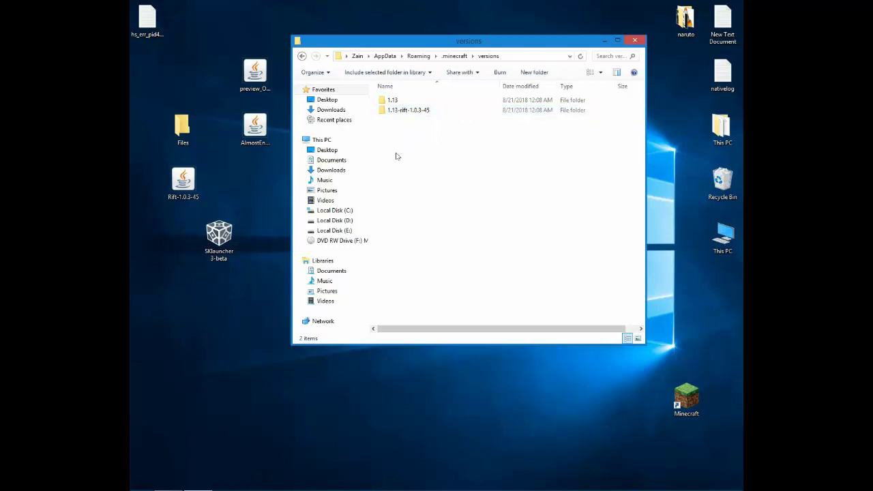
{"action": "left_click", "coordinate": [634, 40]}
{"action": "right_click", "coordinate": [478, 120]}
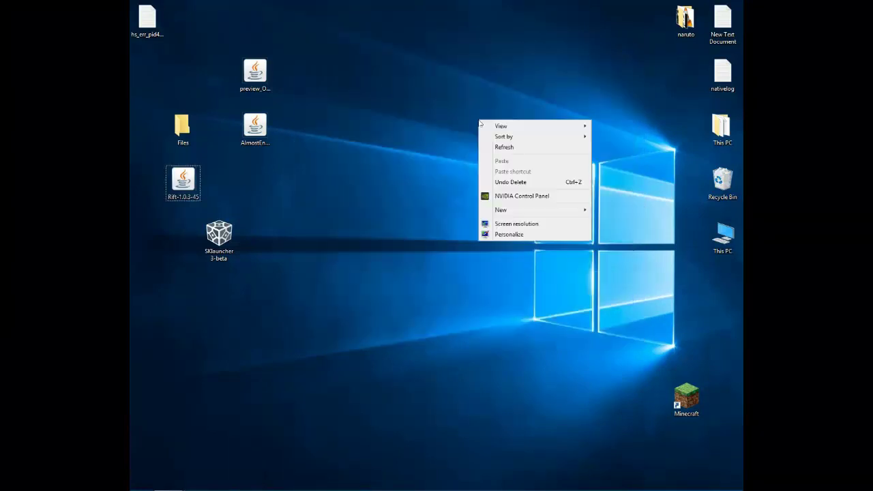
{"action": "left_click", "coordinate": [496, 146]}
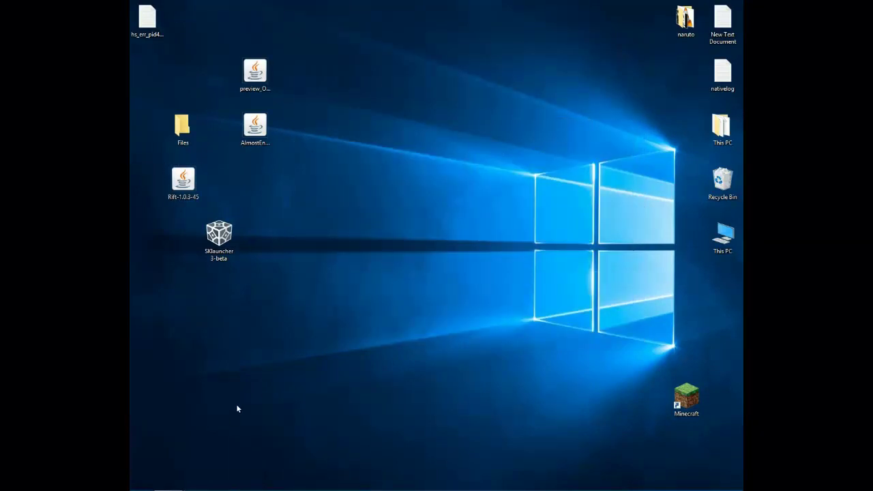
Reopen the .minecraft folder through the Run command and go into its mods folder
{"action": "key", "text": "super+r"}
{"action": "key", "text": "Return"}
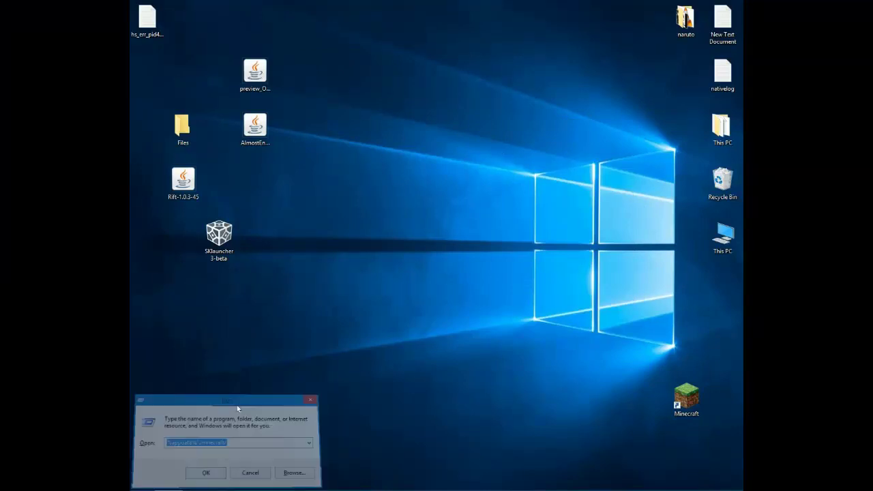
{"action": "left_click", "coordinate": [390, 180]}
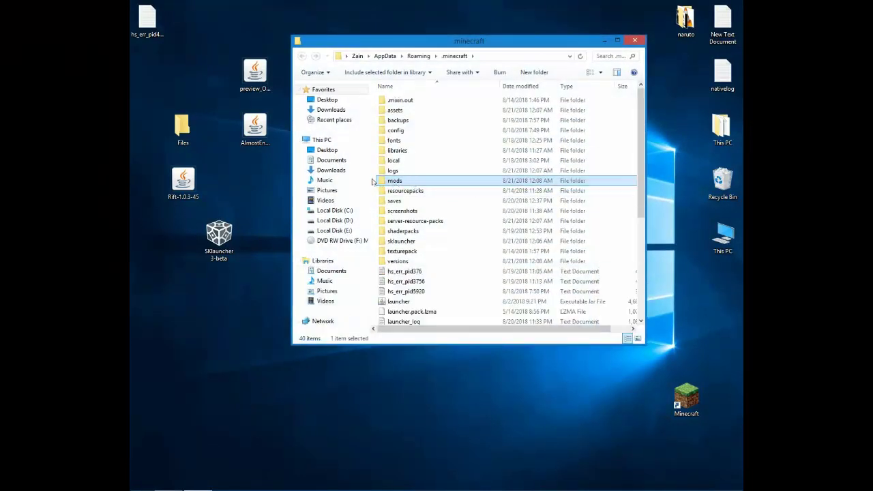
{"action": "left_click", "coordinate": [362, 189]}
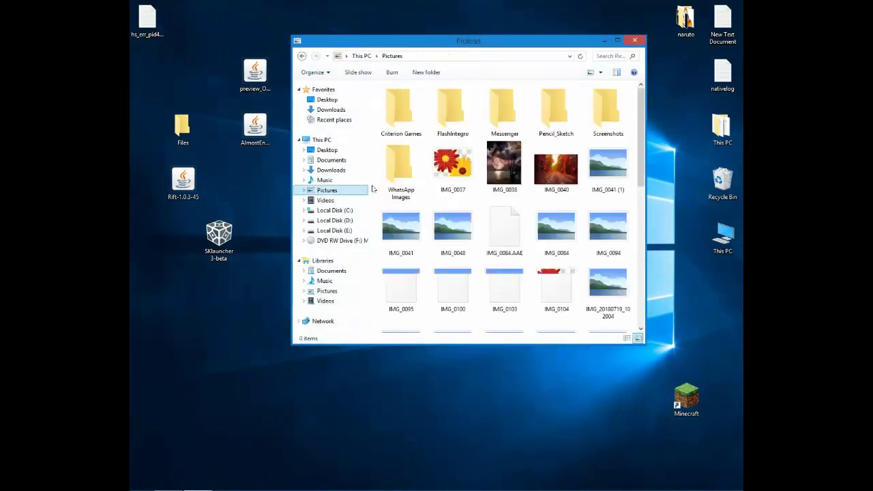
{"action": "key", "text": "alt+Left"}
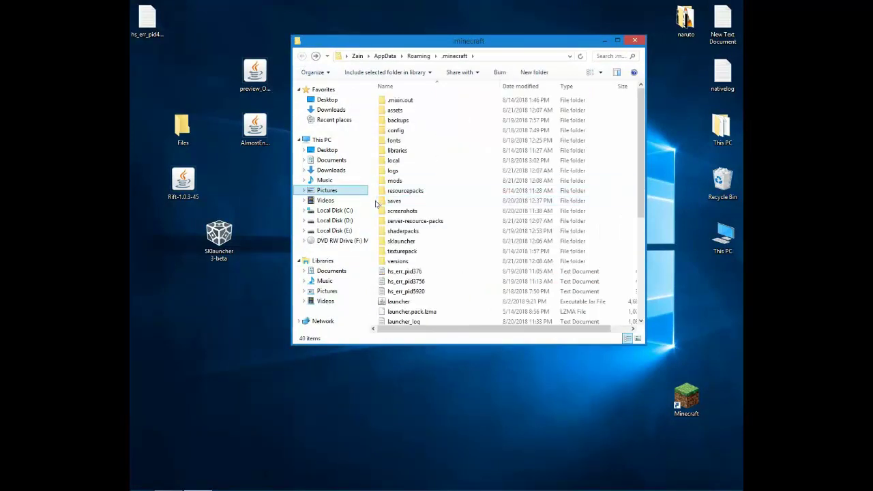
{"action": "left_click", "coordinate": [379, 182]}
{"action": "double_click", "coordinate": [402, 184]}
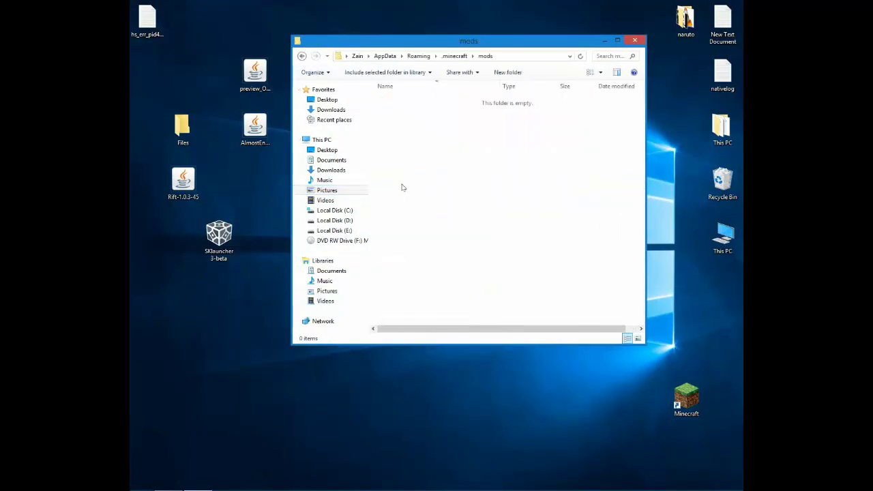
{"action": "right_click", "coordinate": [446, 175]}
{"action": "left_click", "coordinate": [461, 208]}
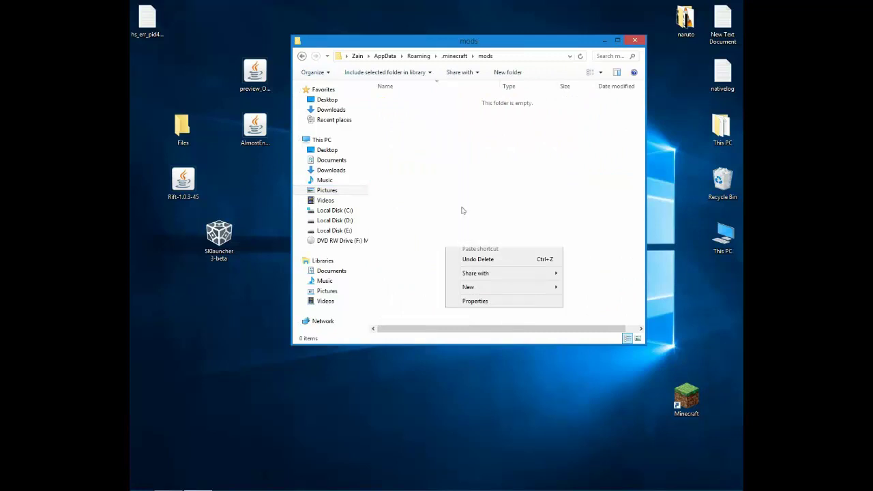
Move the OptiFine 1.13 preview and AlmostEnoughItems-0.0.6 from the desktop into the mods folder and close it
{"action": "left_click", "coordinate": [255, 76]}
{"action": "left_click_drag", "start_coordinate": [255, 76], "coordinate": [451, 140]}
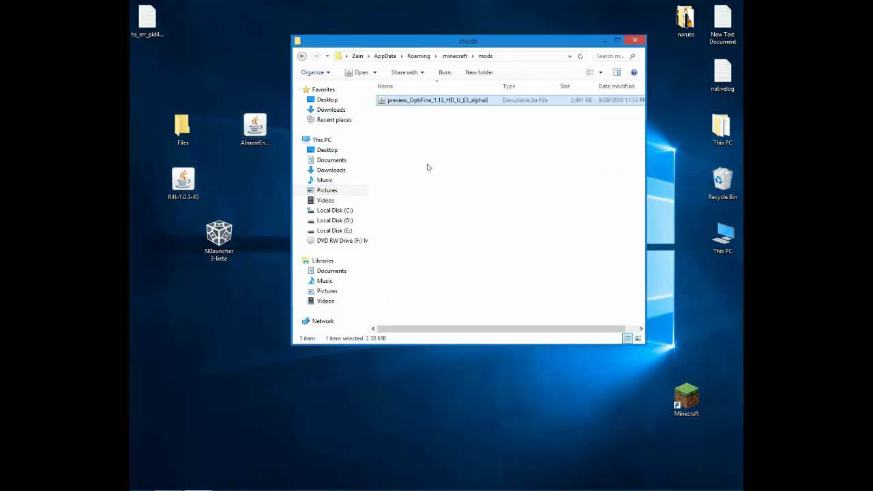
{"action": "left_click_drag", "start_coordinate": [255, 126], "coordinate": [436, 164]}
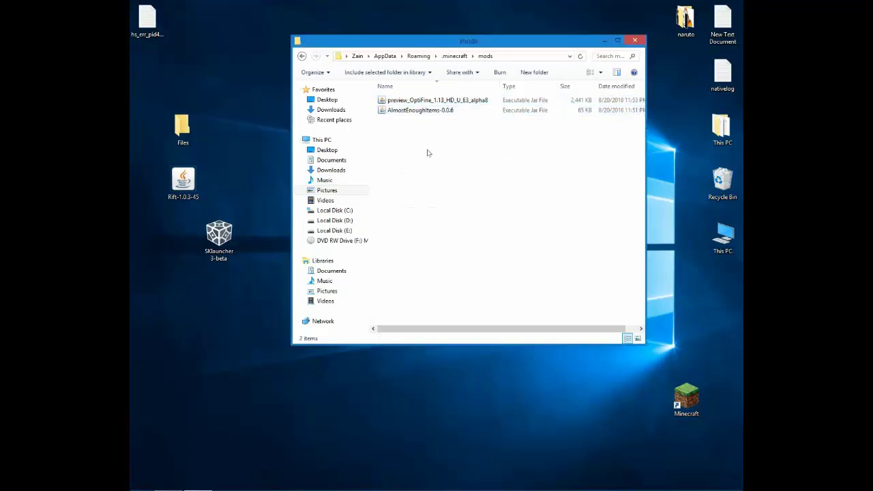
{"action": "left_click", "coordinate": [466, 161]}
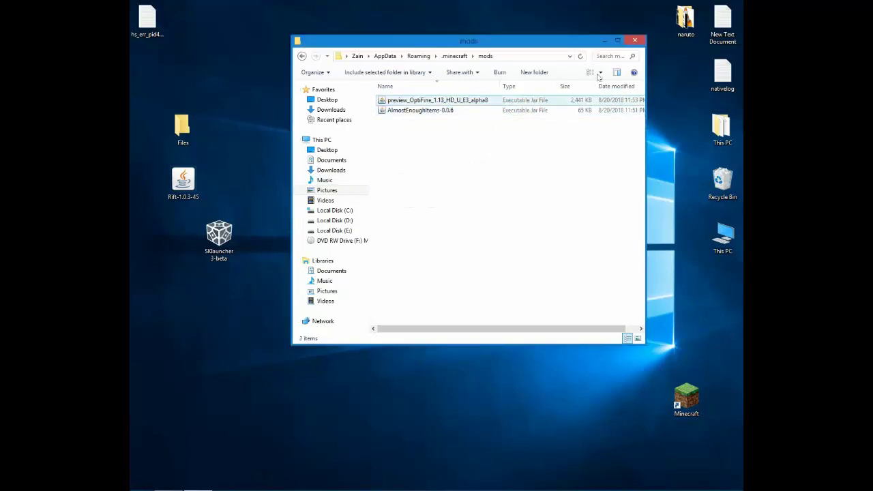
{"action": "left_click", "coordinate": [628, 42]}
Move the SKlauncher 3-beta icon to a clear area of the desktop and launch it, allowing the unverified publisher each time
{"action": "left_click_drag", "start_coordinate": [209, 247], "coordinate": [353, 141]}
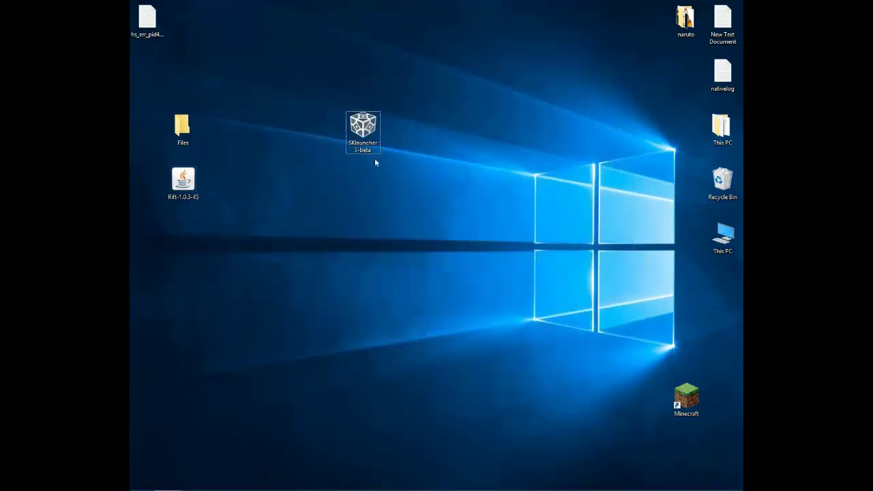
{"action": "double_click", "coordinate": [373, 140]}
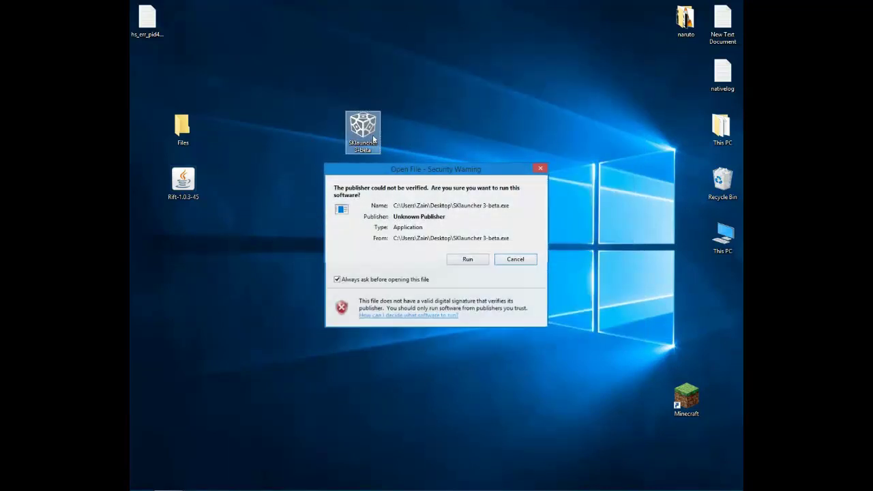
{"action": "left_click", "coordinate": [473, 264]}
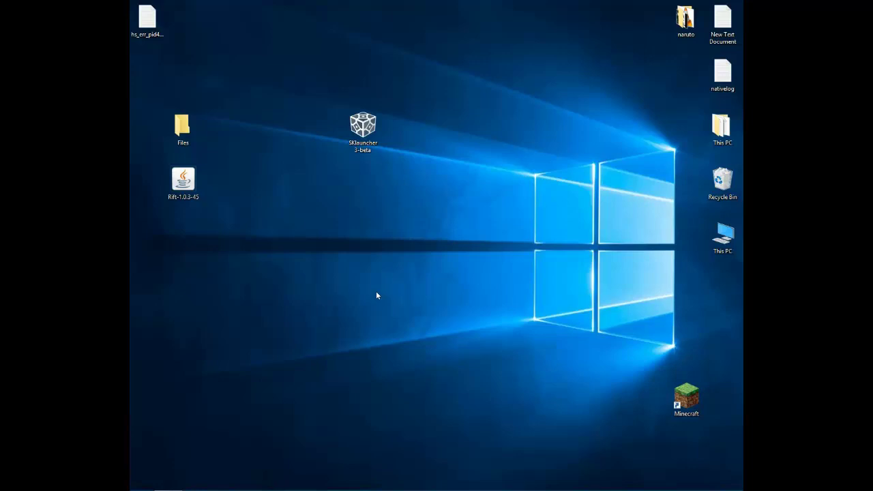
{"action": "double_click", "coordinate": [362, 127]}
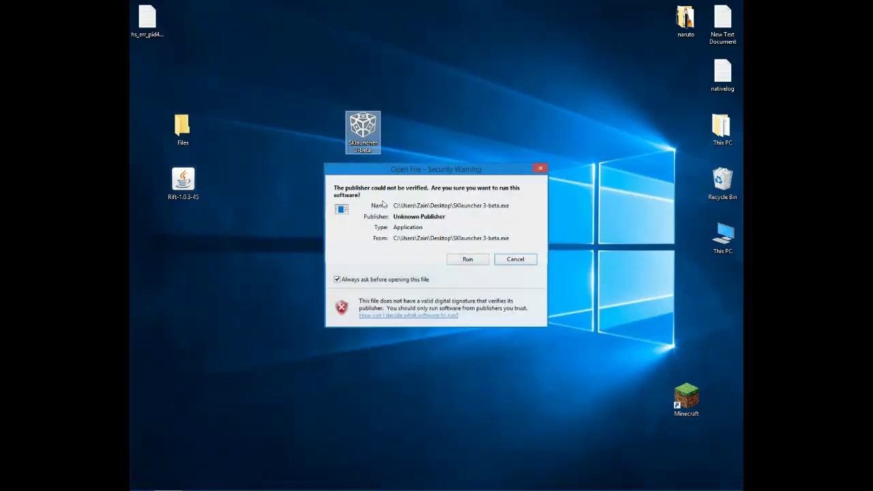
{"action": "left_click", "coordinate": [453, 263]}
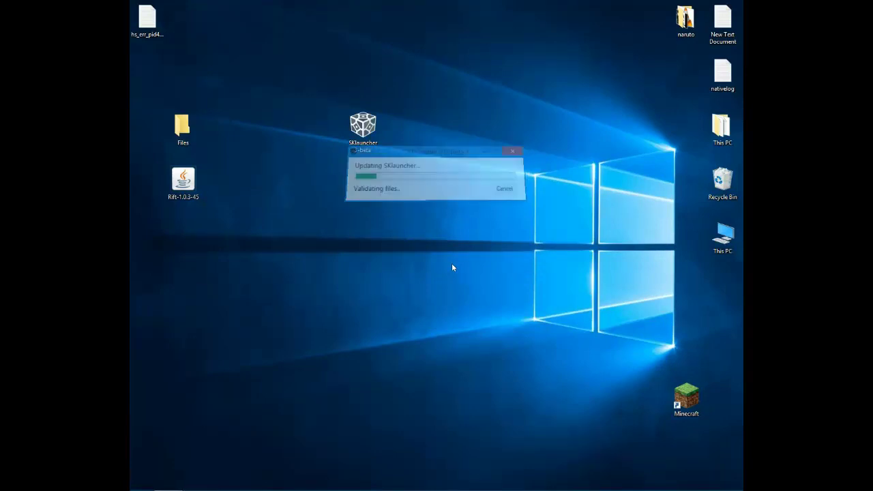
{"action": "right_click", "coordinate": [471, 289]}
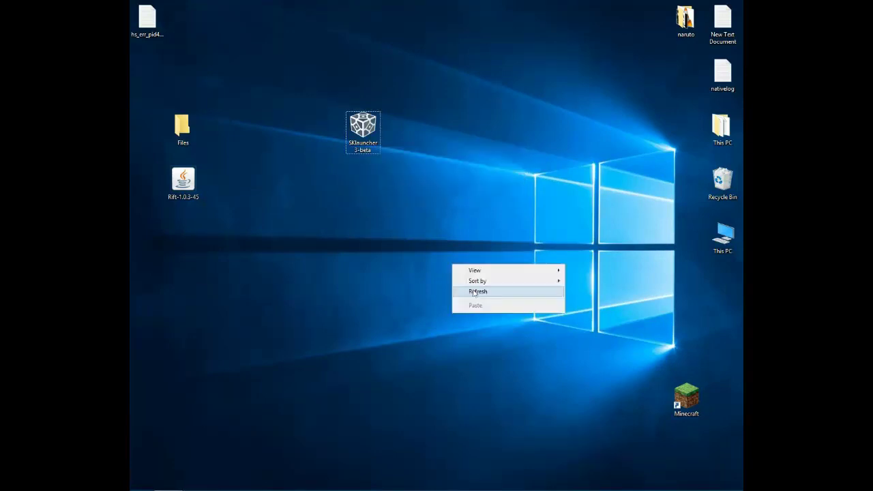
{"action": "left_click", "coordinate": [472, 289]}
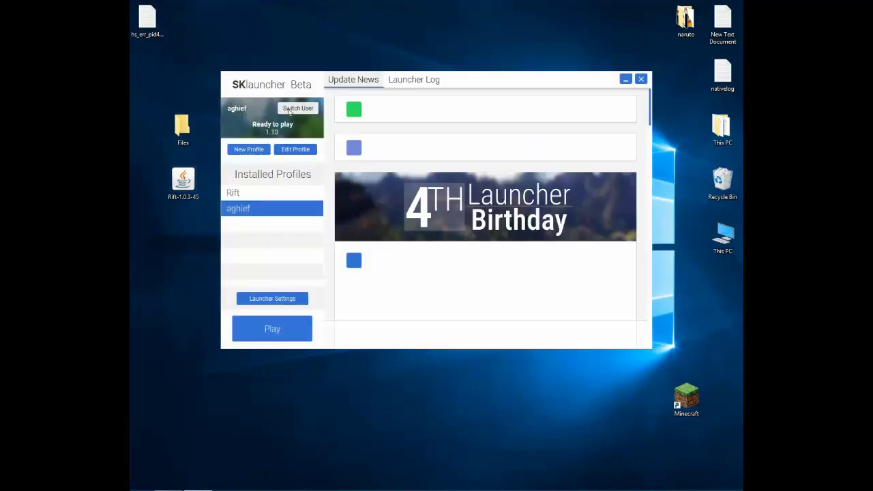
Set the selected launcher profile's version to release 1.13-rift-1.0.3-45, save the profile, and launch the game with it
{"action": "left_click", "coordinate": [296, 154]}
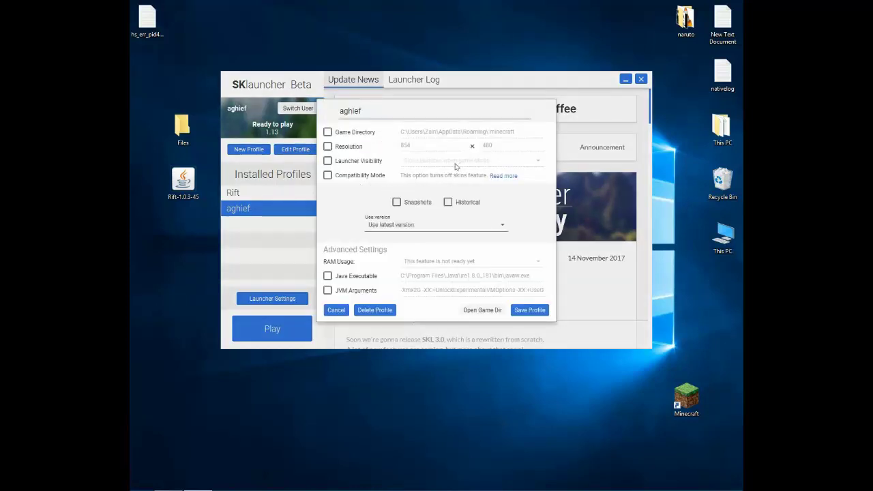
{"action": "left_click", "coordinate": [407, 227]}
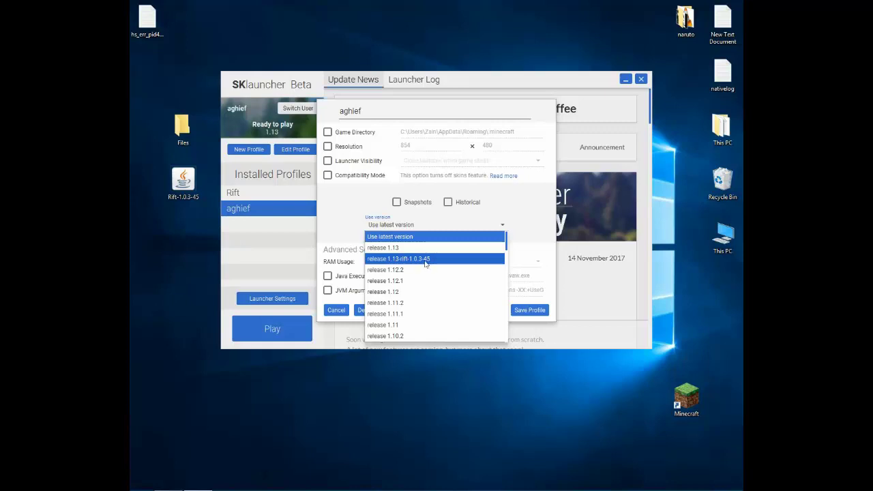
{"action": "left_click", "coordinate": [401, 259]}
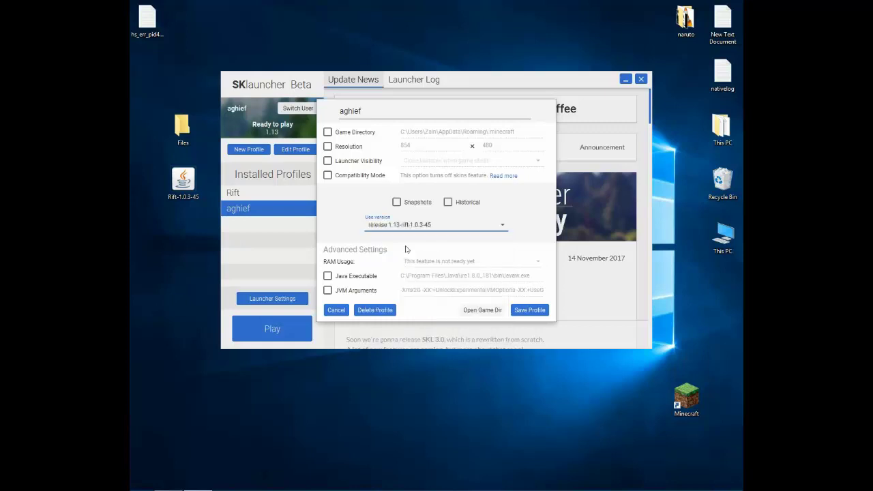
{"action": "left_click", "coordinate": [529, 311]}
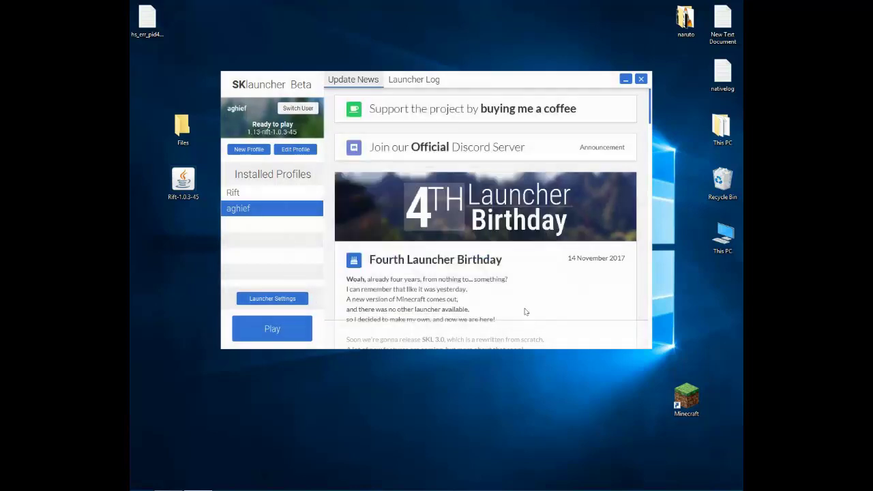
{"action": "left_click", "coordinate": [274, 329]}
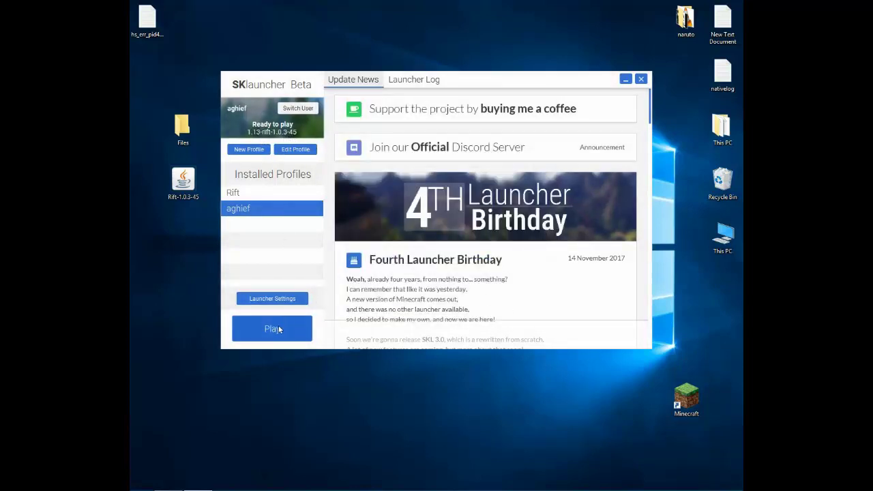
{"action": "left_click", "coordinate": [272, 327]}
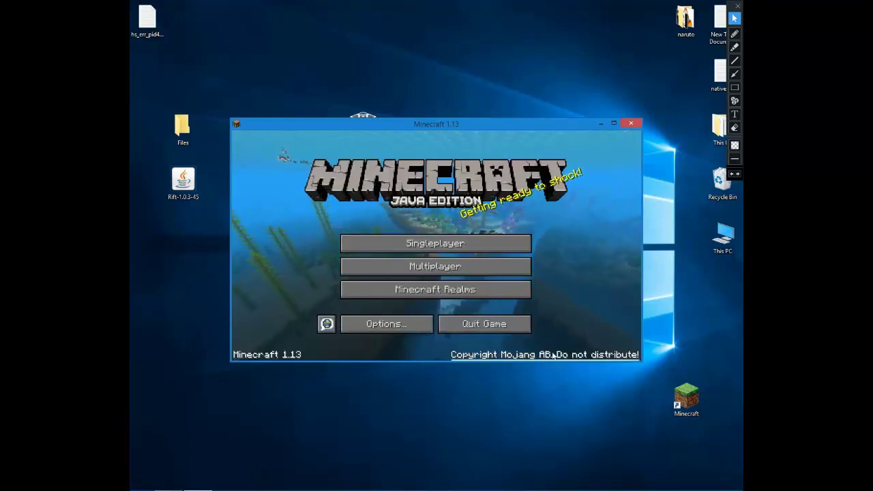
In the video detail settings, turn Fog OFF and set Cloud Height to 100%
{"action": "left_click", "coordinate": [394, 329]}
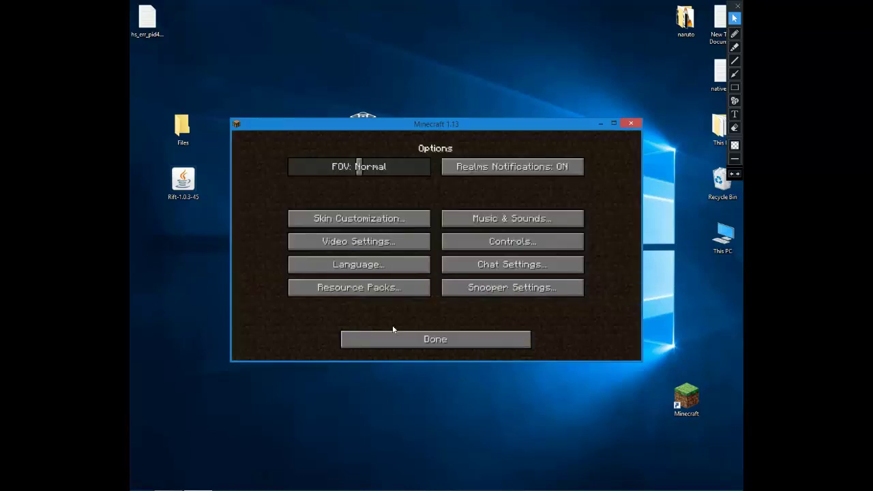
{"action": "left_click", "coordinate": [371, 245]}
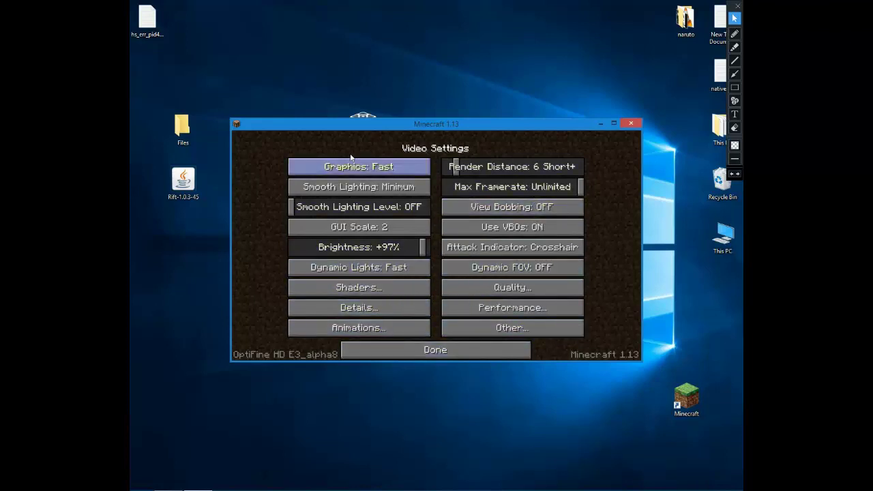
{"action": "left_click", "coordinate": [364, 308]}
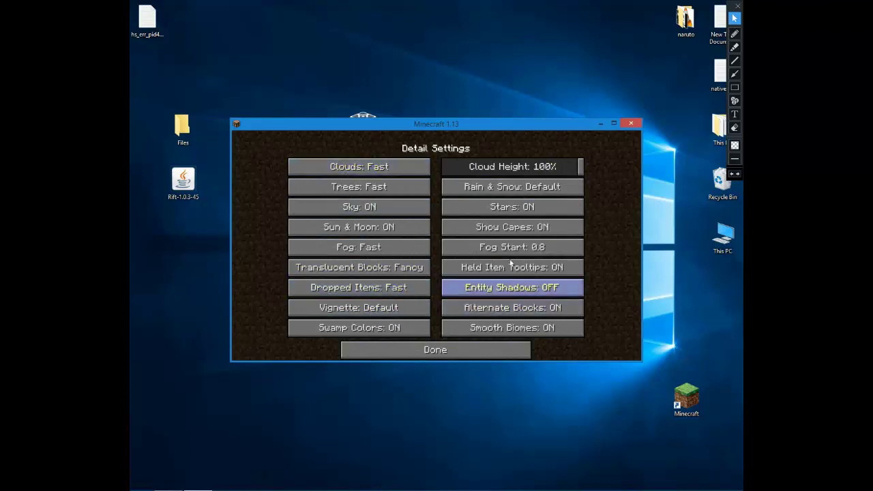
{"action": "left_click", "coordinate": [364, 253]}
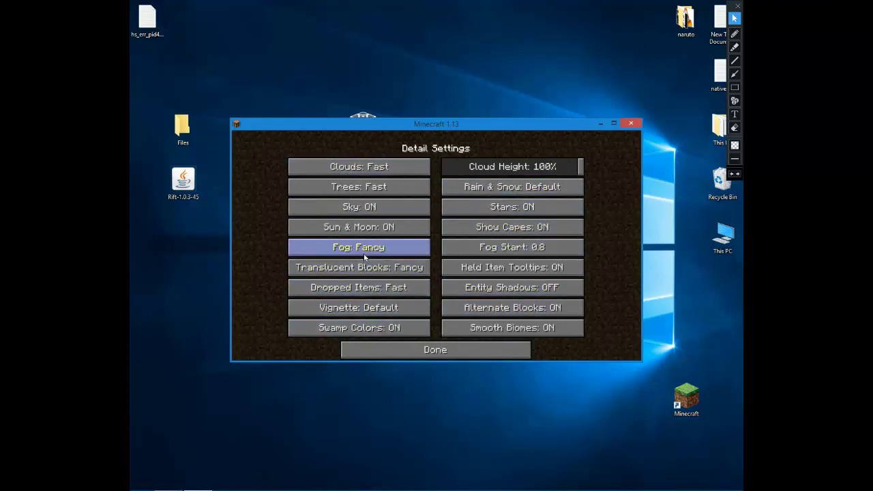
{"action": "left_click", "coordinate": [365, 252]}
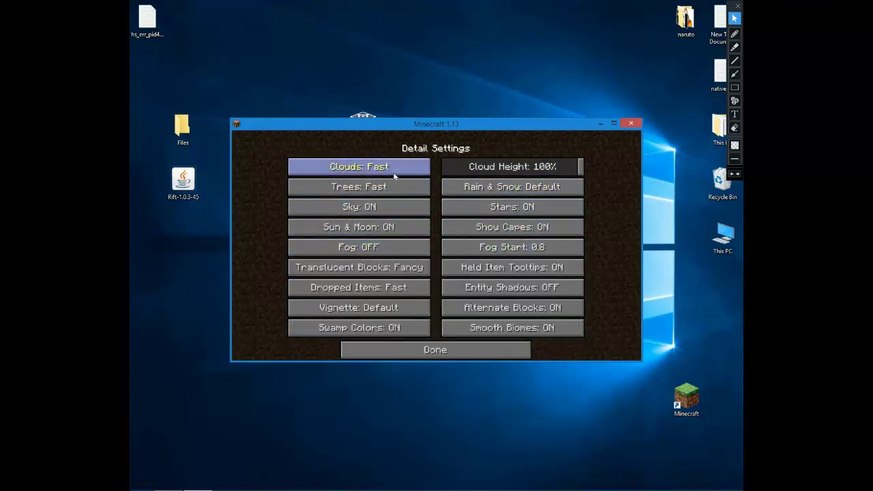
{"action": "left_click", "coordinate": [571, 166]}
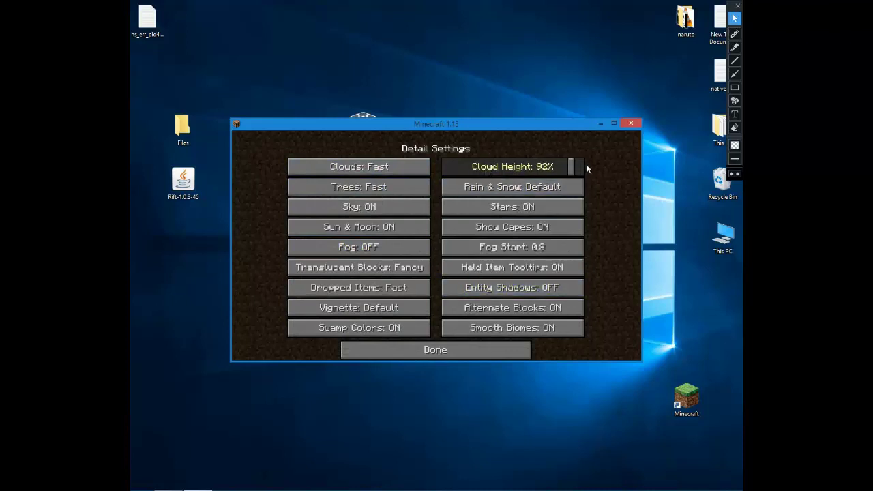
{"action": "left_click_drag", "start_coordinate": [587, 166], "coordinate": [589, 167]}
{"action": "left_click", "coordinate": [438, 352]}
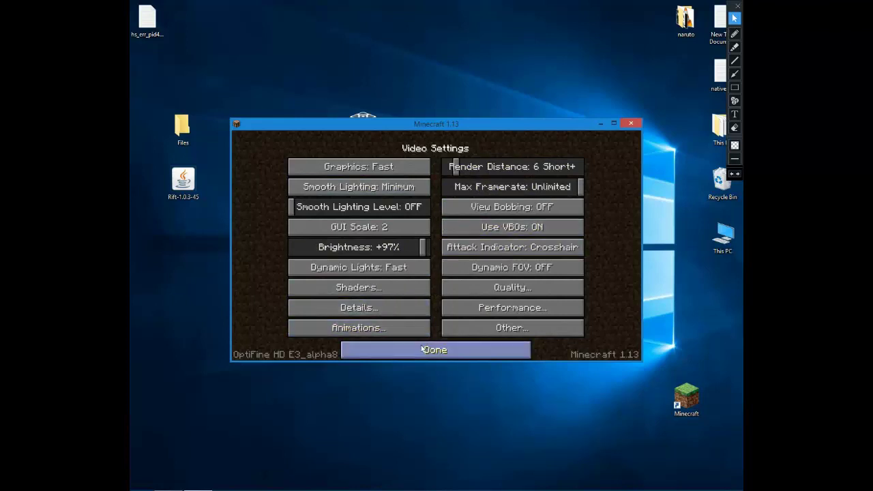
Look through the Quality, Other and Shaders video settings, and return to the title screen
{"action": "left_click", "coordinate": [512, 287]}
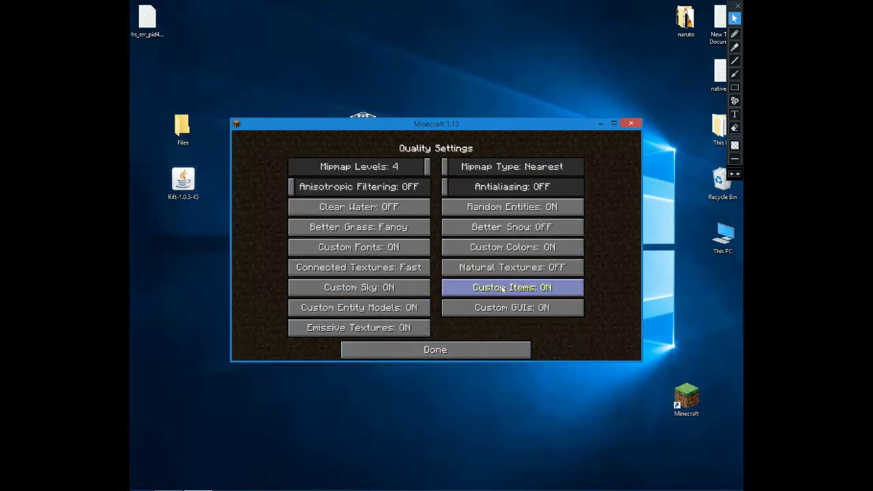
{"action": "left_click", "coordinate": [419, 350]}
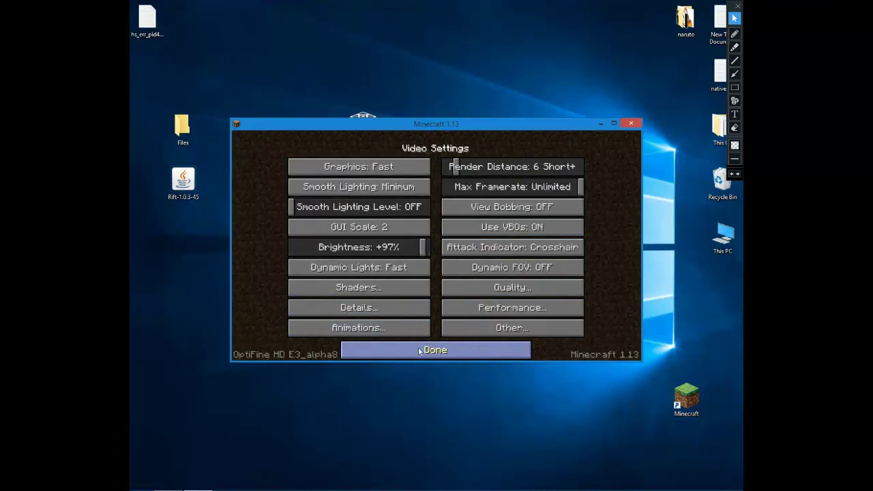
{"action": "left_click", "coordinate": [470, 328]}
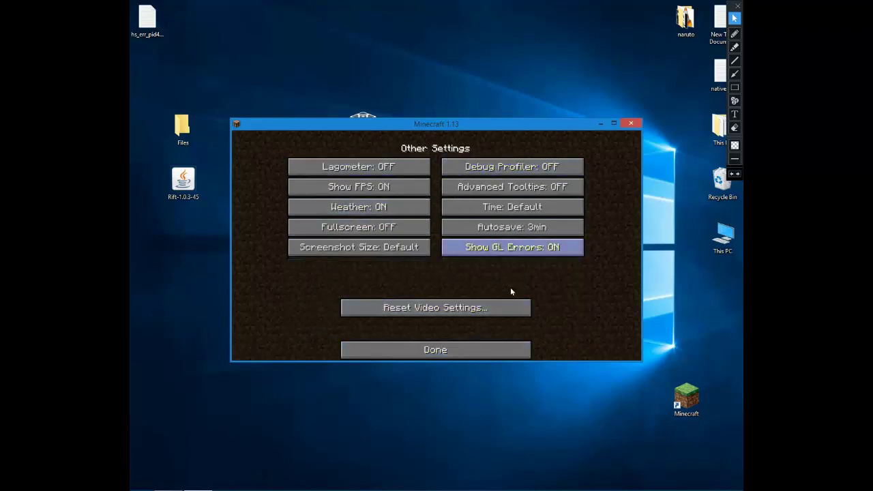
{"action": "left_click", "coordinate": [465, 357]}
{"action": "left_click", "coordinate": [372, 292]}
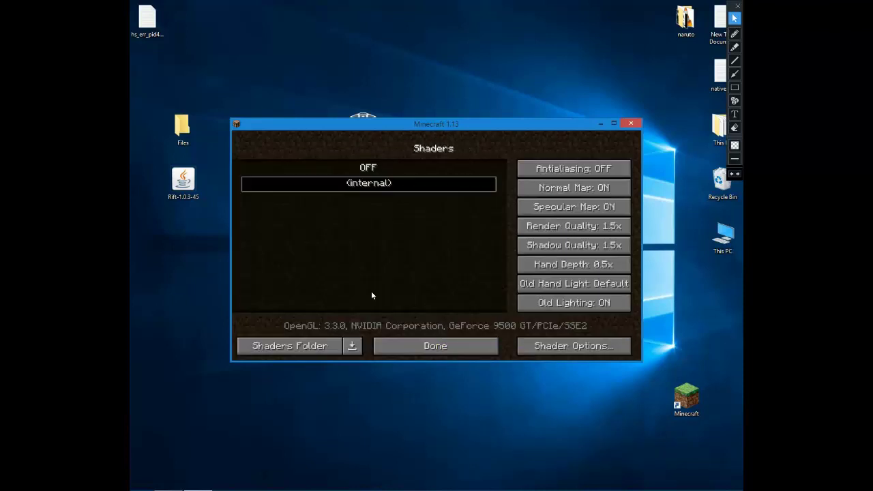
{"action": "left_click", "coordinate": [407, 345]}
{"action": "left_click", "coordinate": [408, 345]}
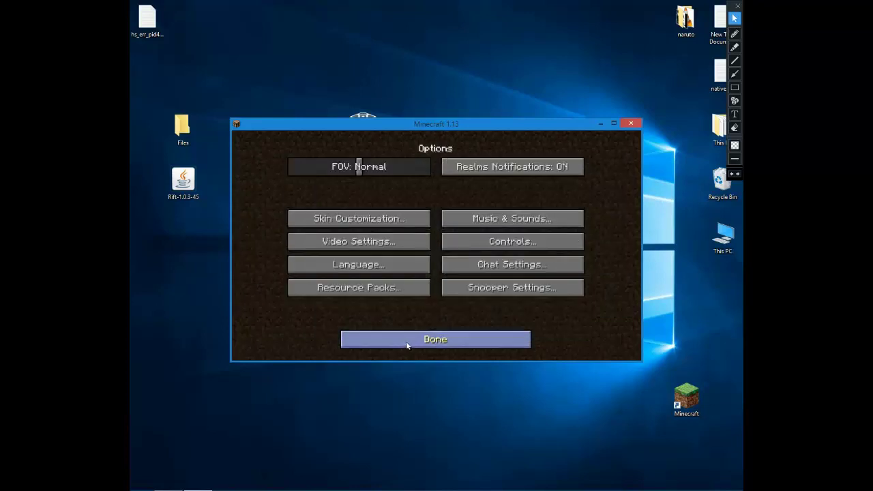
{"action": "left_click", "coordinate": [406, 347]}
Create a new singleplayer world in Creative mode with the Bonus Chest turned ON
{"action": "left_click", "coordinate": [468, 247]}
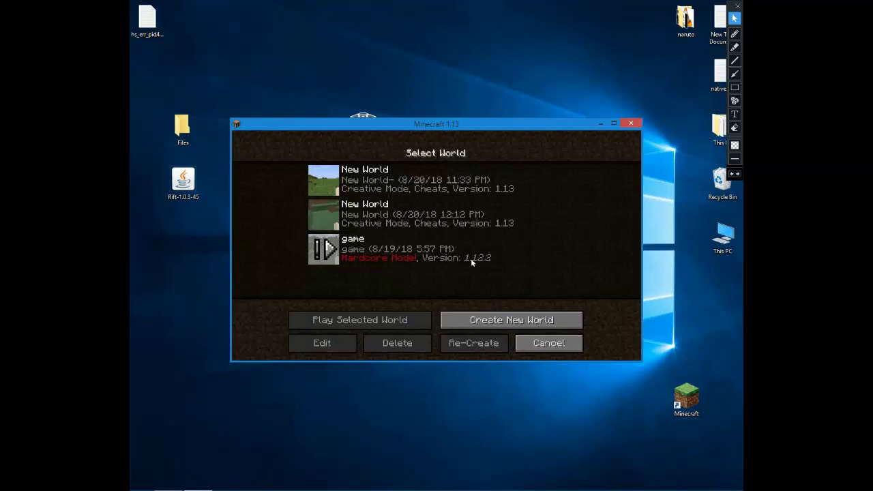
{"action": "left_click", "coordinate": [464, 318]}
{"action": "left_click", "coordinate": [426, 250]}
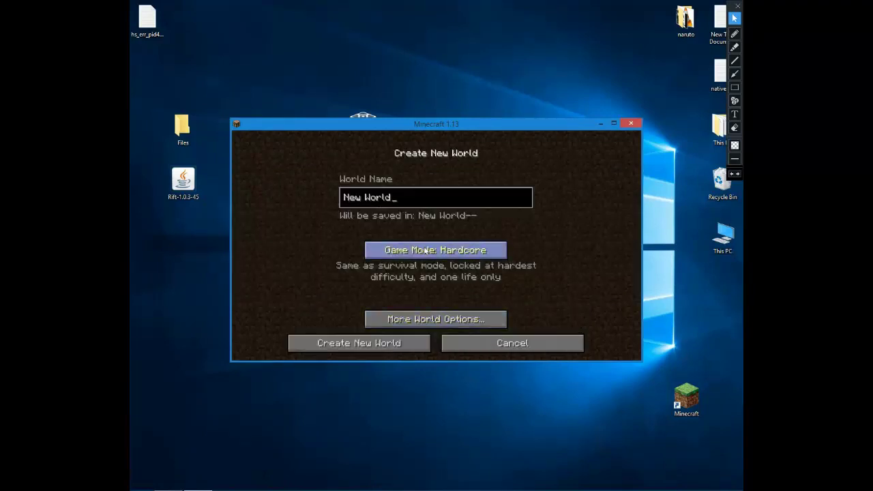
{"action": "left_click", "coordinate": [426, 249]}
{"action": "left_click", "coordinate": [424, 317]}
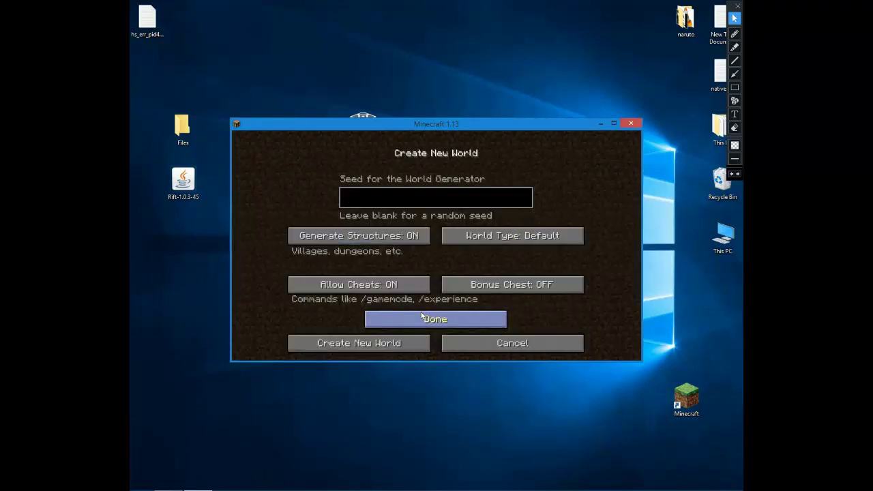
{"action": "left_click", "coordinate": [485, 286]}
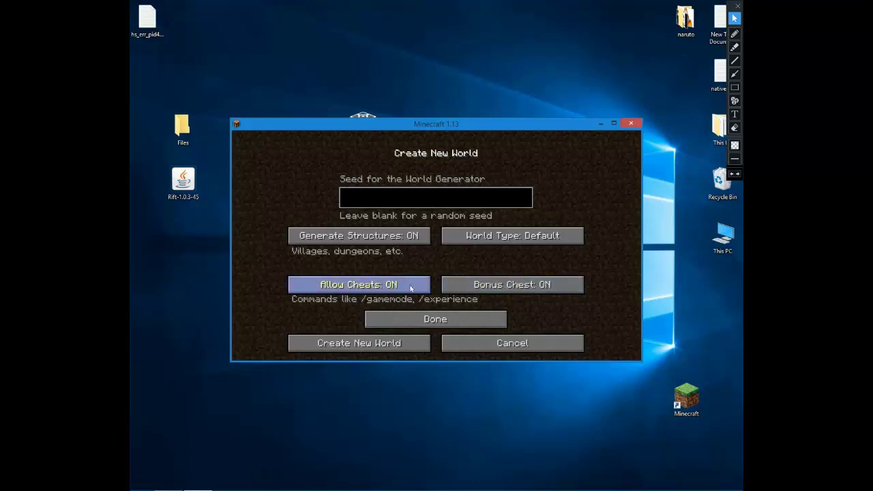
{"action": "left_click", "coordinate": [443, 319]}
{"action": "left_click", "coordinate": [373, 343]}
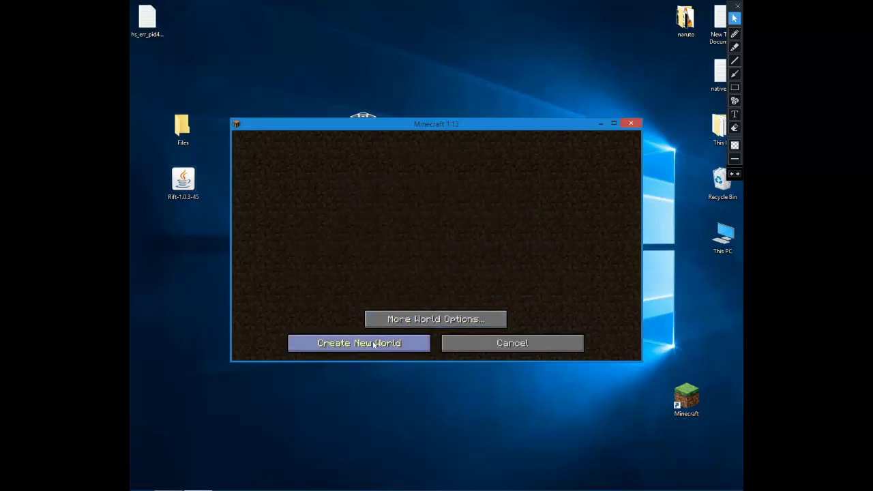
{"action": "left_click", "coordinate": [374, 343]}
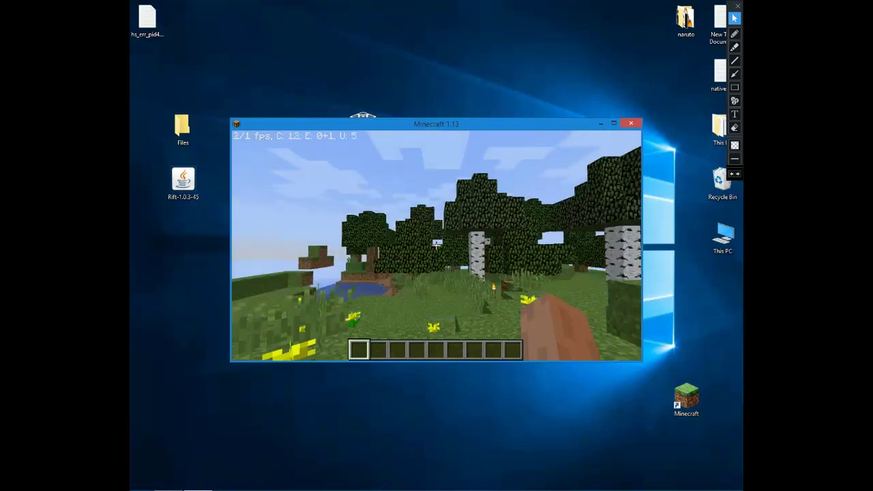
Pause the game and review the Quality and Detail video settings from inside the world
{"action": "key", "text": "Escape"}
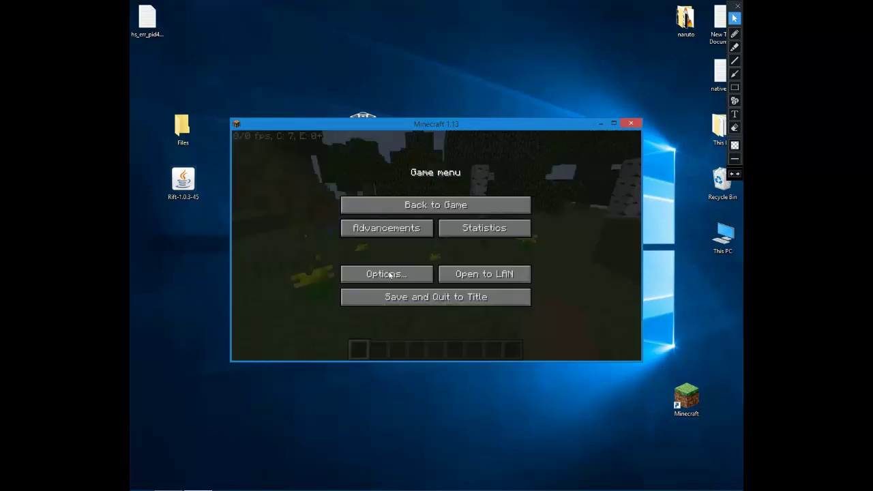
{"action": "left_click", "coordinate": [388, 274]}
{"action": "left_click", "coordinate": [383, 244]}
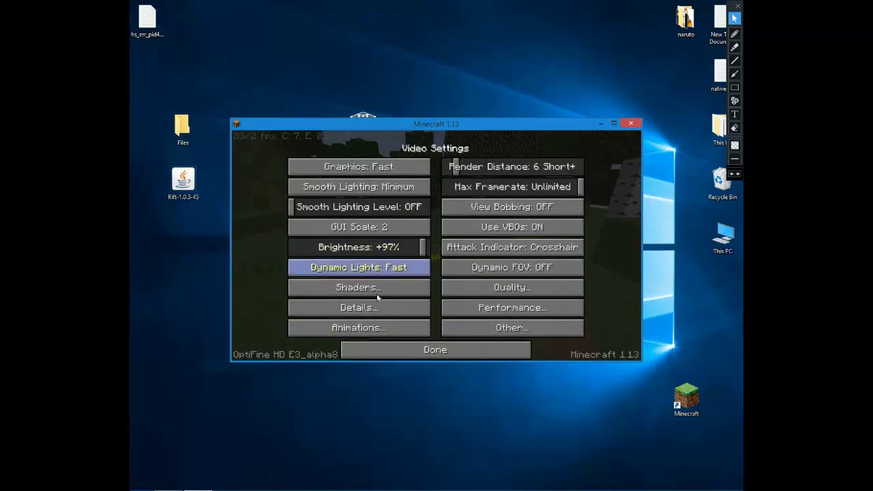
{"action": "left_click", "coordinate": [509, 289]}
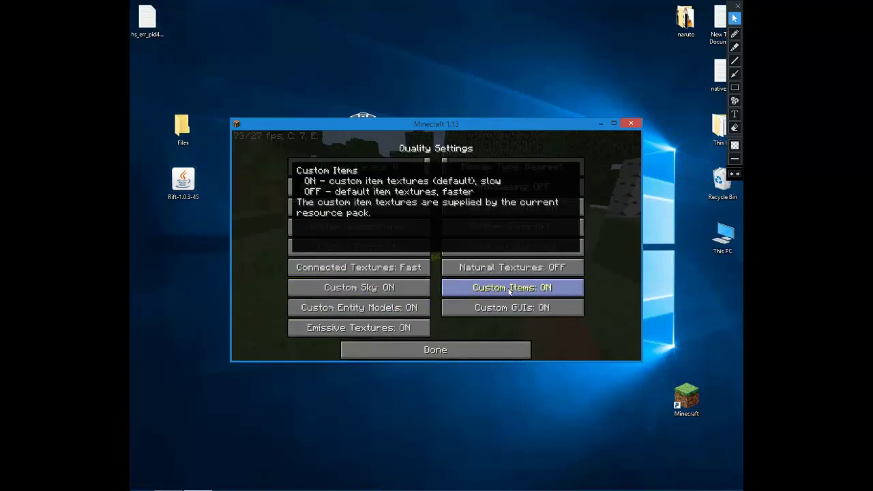
{"action": "left_click", "coordinate": [384, 350]}
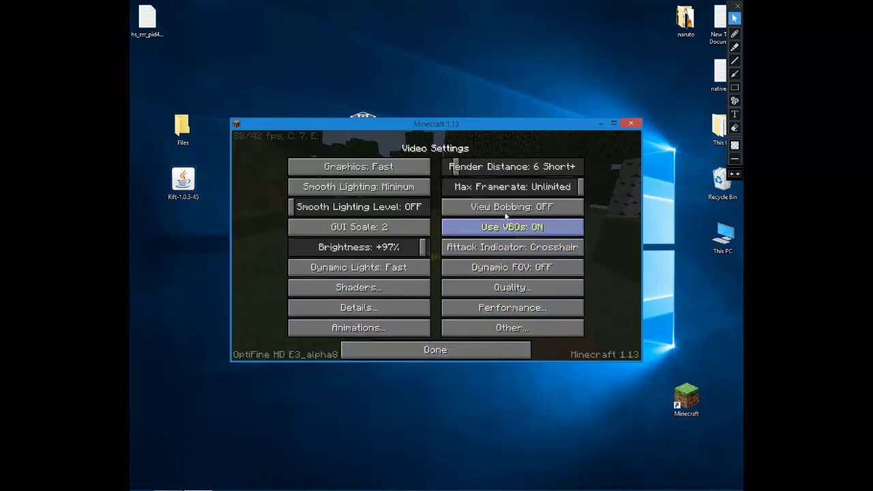
{"action": "left_click", "coordinate": [375, 308]}
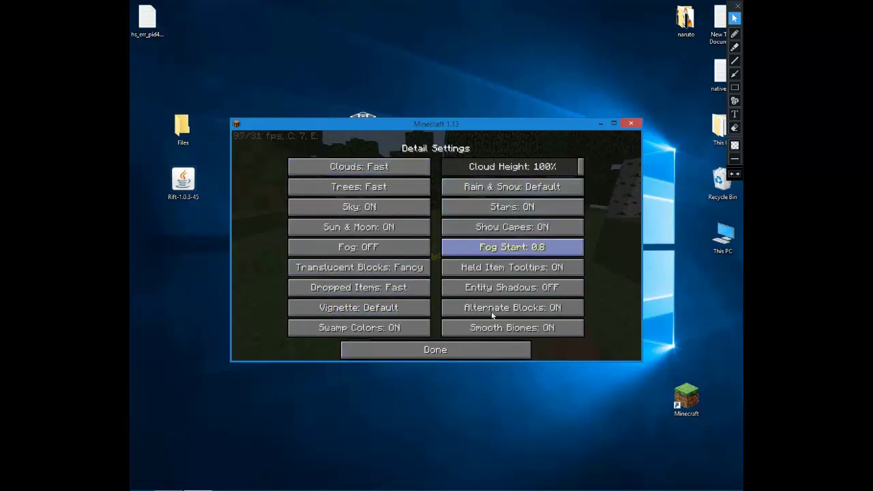
{"action": "left_click", "coordinate": [452, 353]}
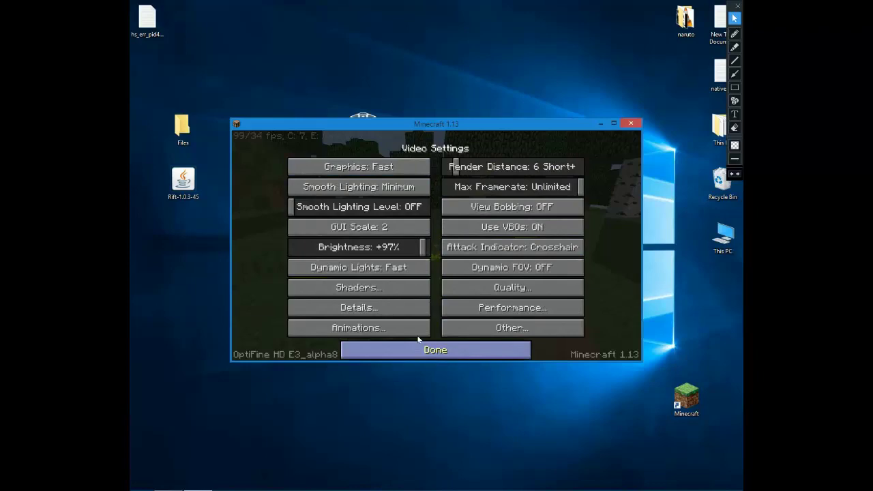
Turn Show FPS OFF in the other video settings and return to the game
{"action": "left_click", "coordinate": [495, 329]}
{"action": "left_click", "coordinate": [362, 187]}
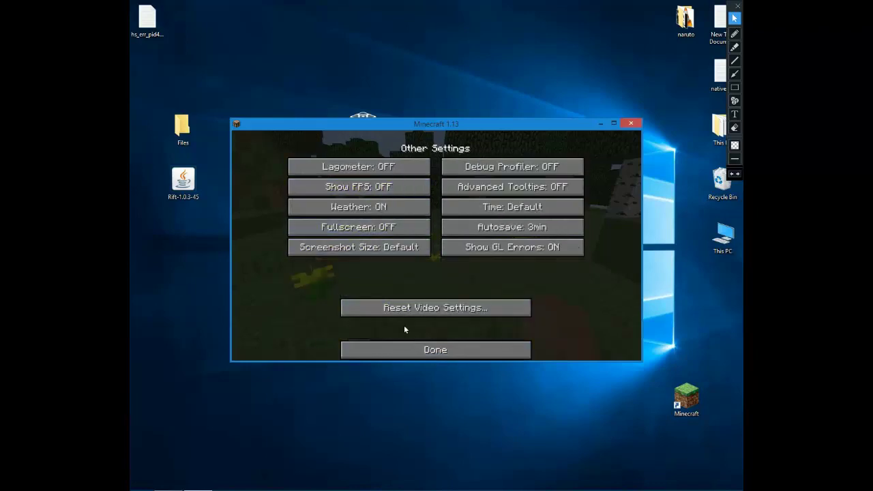
{"action": "left_click", "coordinate": [413, 350]}
{"action": "left_click", "coordinate": [416, 351]}
{"action": "left_click", "coordinate": [422, 337]}
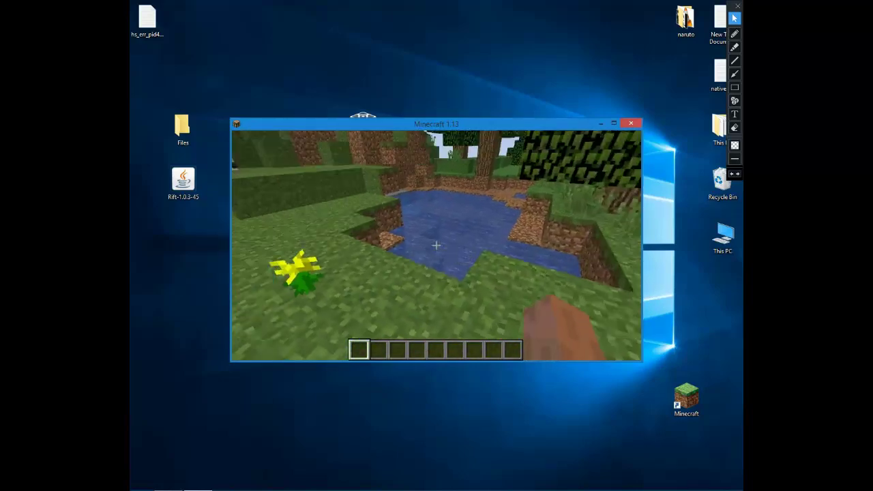
Open the creative inventory and page forward through the Almost Enough Items list beside it
{"action": "key", "text": "e"}
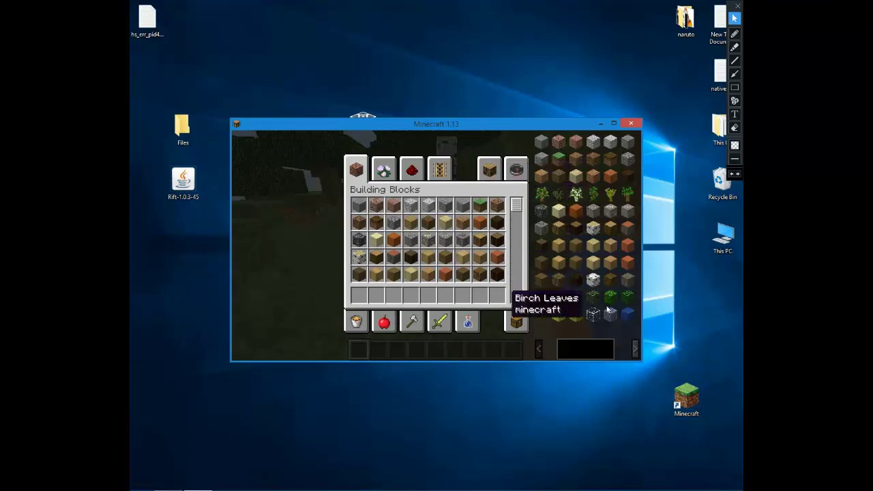
{"action": "left_click", "coordinate": [634, 349]}
{"action": "left_click", "coordinate": [634, 349]}
{"action": "left_click", "coordinate": [634, 349]}
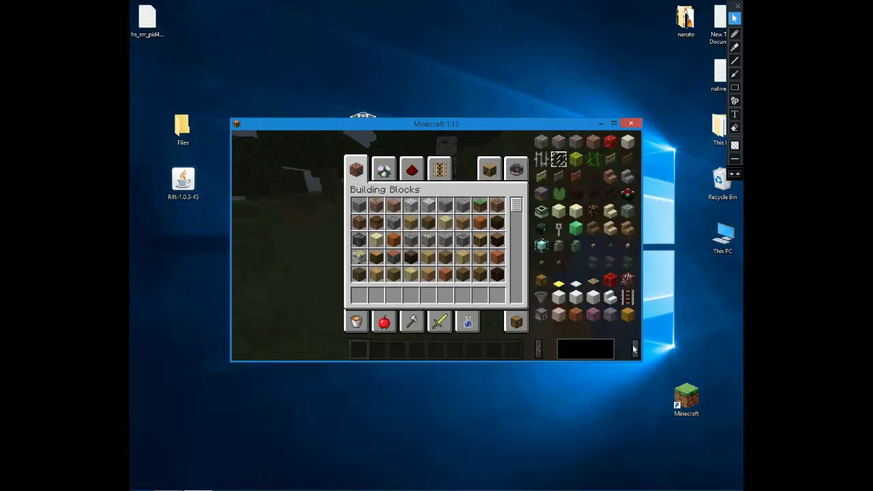
{"action": "left_click", "coordinate": [634, 349]}
{"action": "left_click", "coordinate": [634, 350]}
{"action": "left_click", "coordinate": [635, 349]}
{"action": "left_click", "coordinate": [634, 349]}
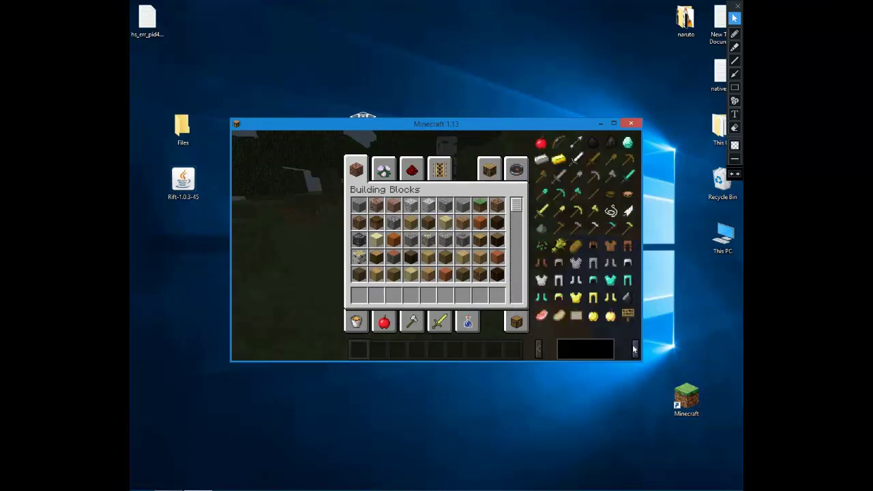
Page back through the Almost Enough Items list and close the creative inventory
{"action": "left_click", "coordinate": [538, 350]}
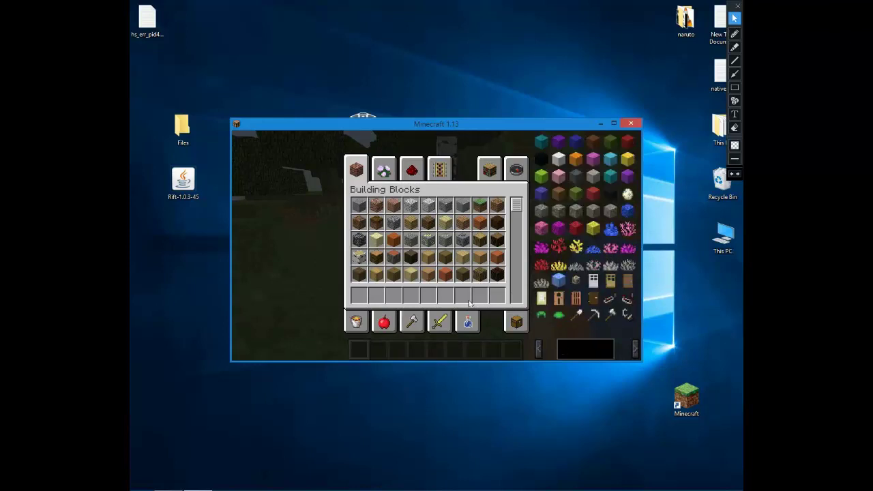
{"action": "key", "text": "Escape"}
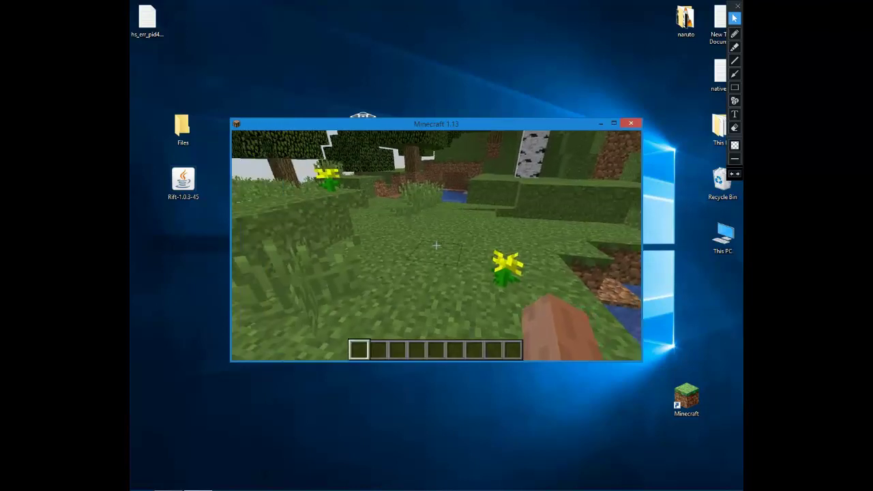
Run the chat command /gamemode creative in the world
{"action": "type", "text": "t"}
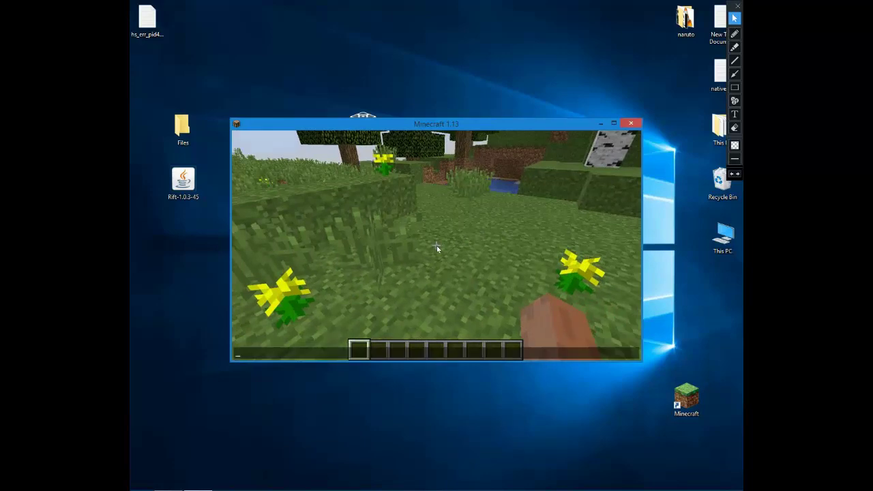
{"action": "type", "text": "/gamem"}
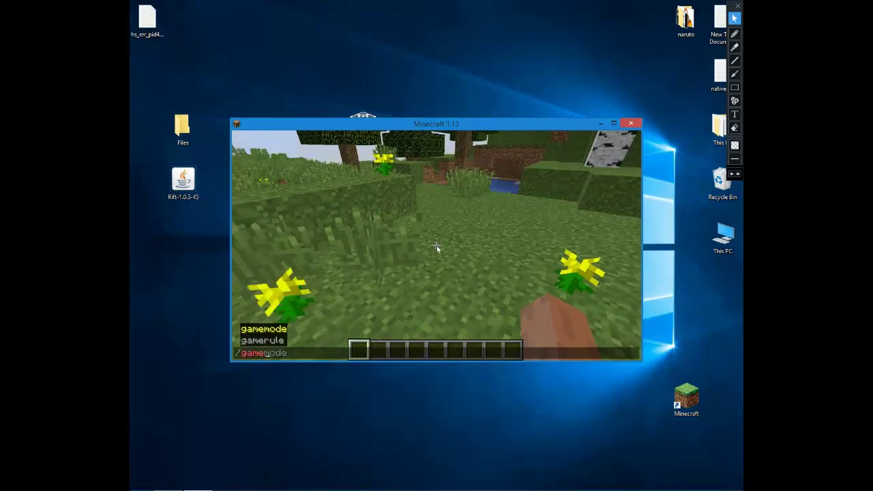
{"action": "type", "text": "ode"}
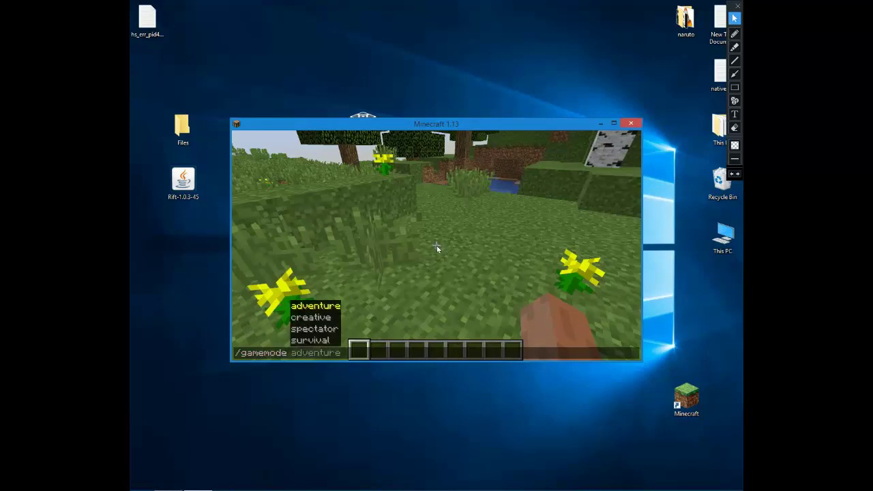
{"action": "left_click", "coordinate": [312, 318]}
{"action": "key", "text": "Return"}
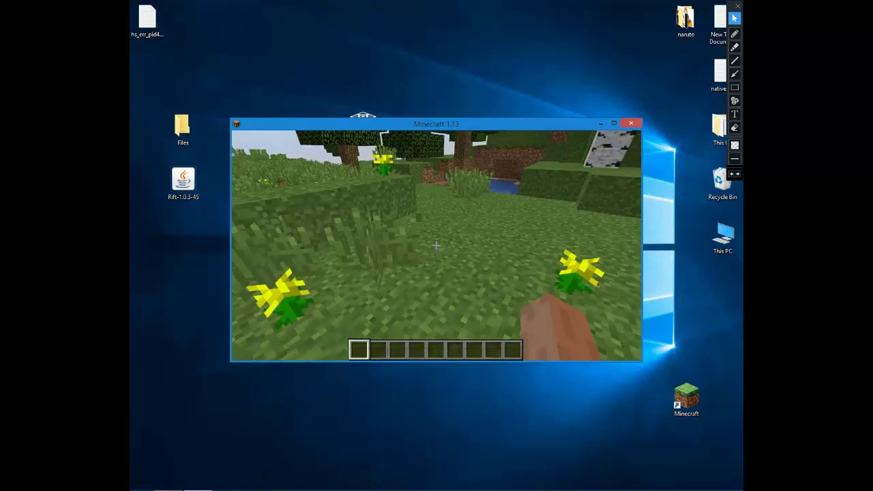
Switch the player to Survival mode with the chat command /gamemode survival
{"action": "key", "text": "t"}
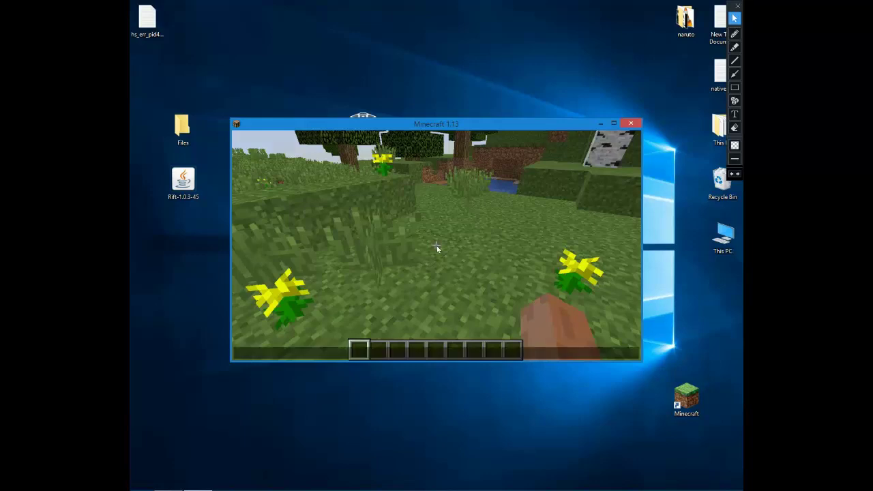
{"action": "key", "text": "Up"}
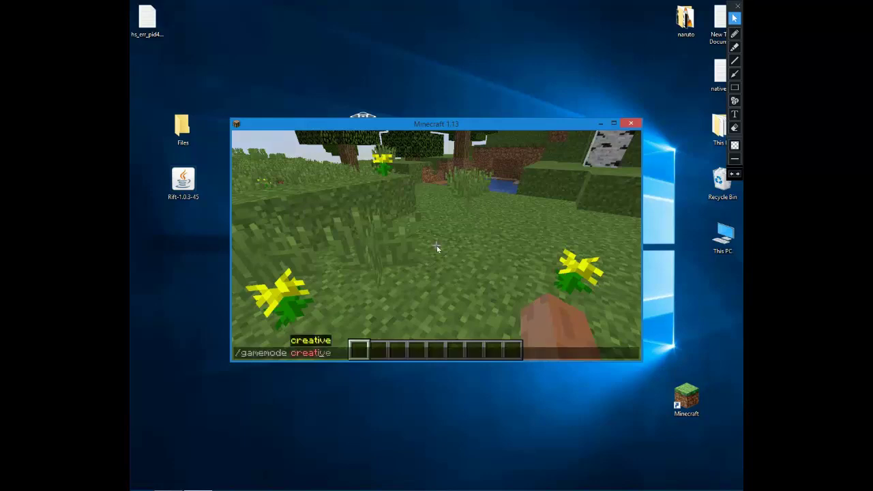
{"action": "key", "text": "BackSpace"}
{"action": "key", "text": "BackSpace"}
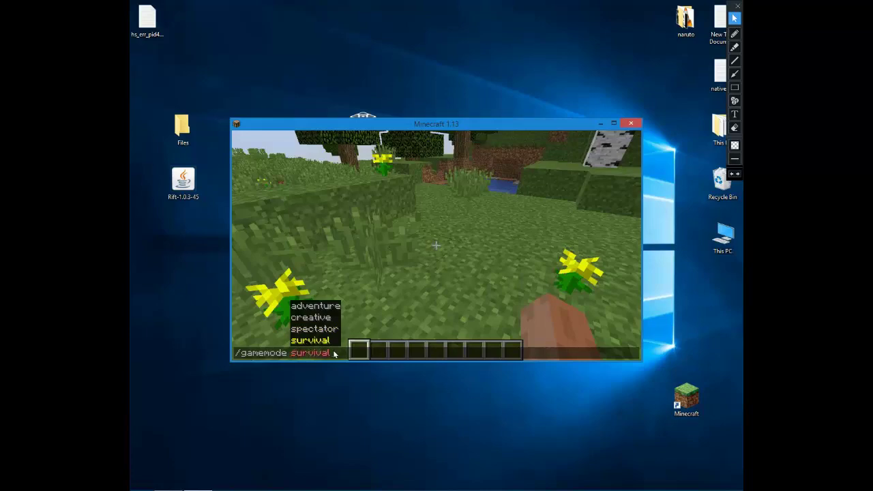
{"action": "key", "text": "Return"}
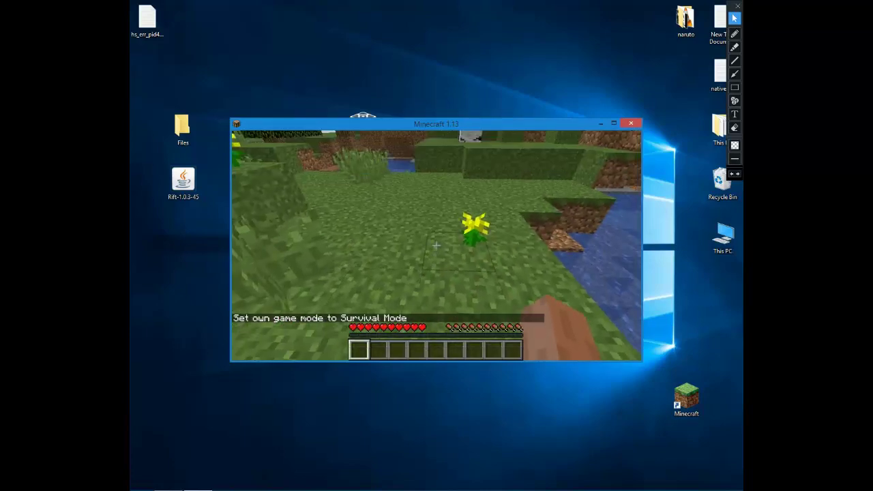
Filter the Almost Enough Items list by "gold", add 66 gold blocks to the survival inventory and return to the game
{"action": "key", "text": "e"}
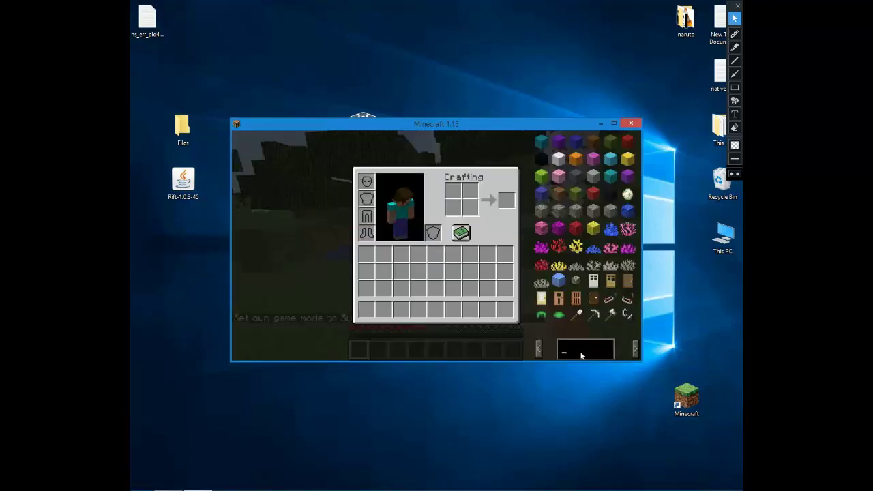
{"action": "type", "text": "gold"}
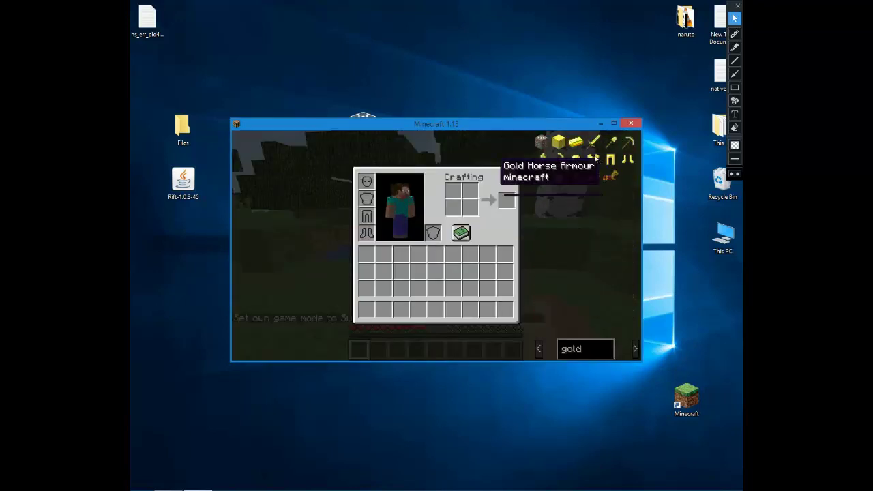
{"action": "left_click", "coordinate": [558, 141]}
{"action": "left_click", "coordinate": [559, 141]}
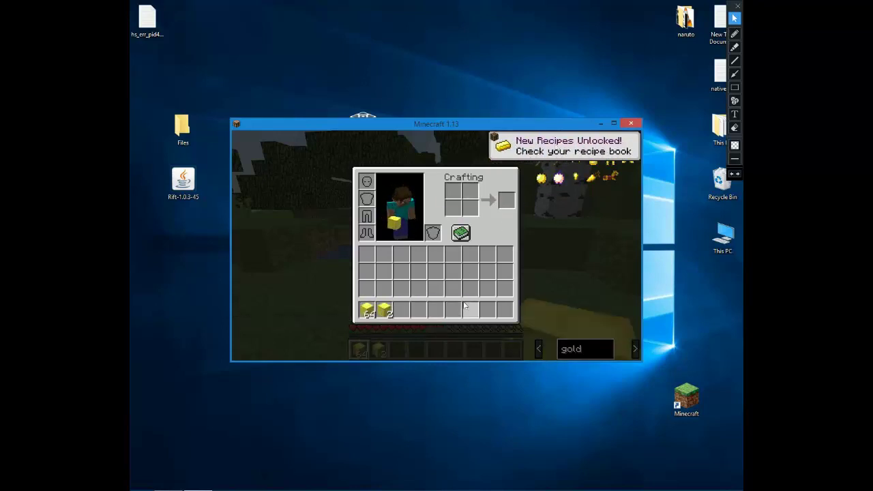
{"action": "key", "text": "e"}
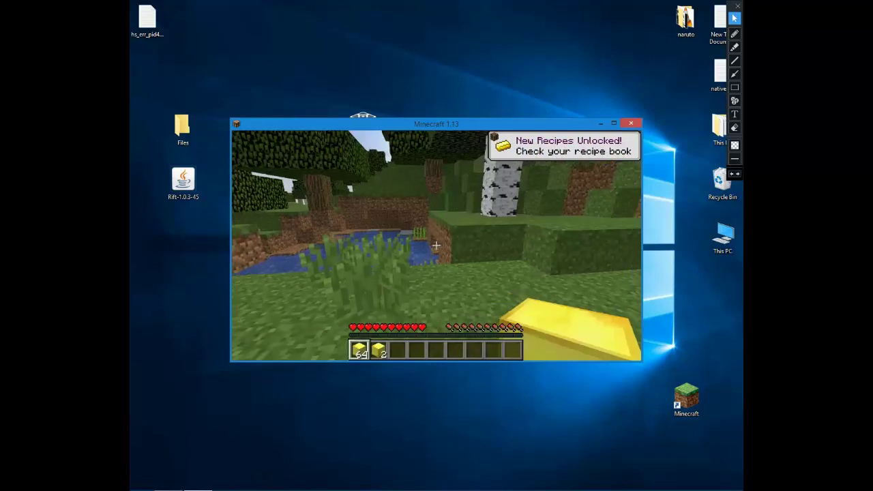
Add a golden helmet, chestplate, leggings and boots from the filtered item list to the hotbar and return to the game
{"action": "key", "text": "w"}
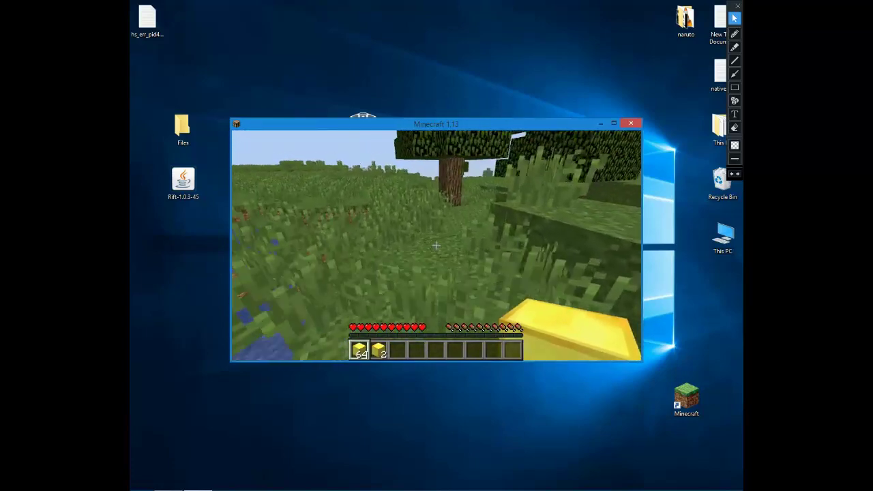
{"action": "key", "text": "e"}
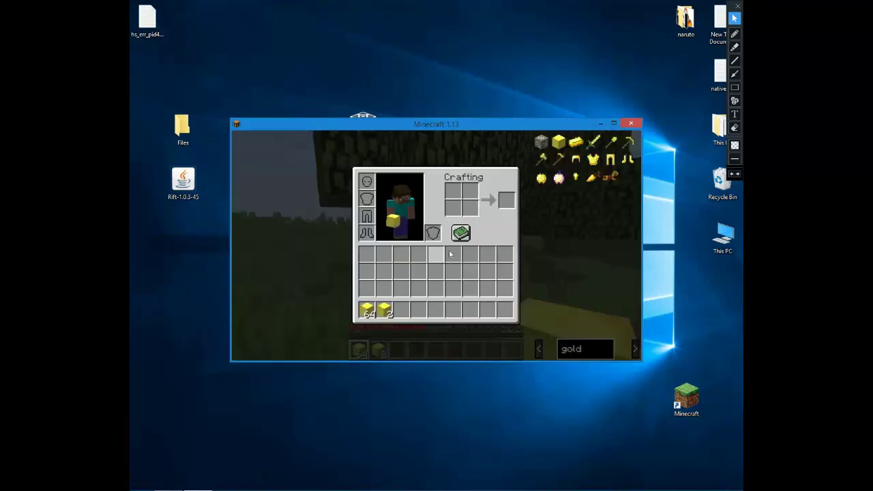
{"action": "left_click", "coordinate": [595, 162]}
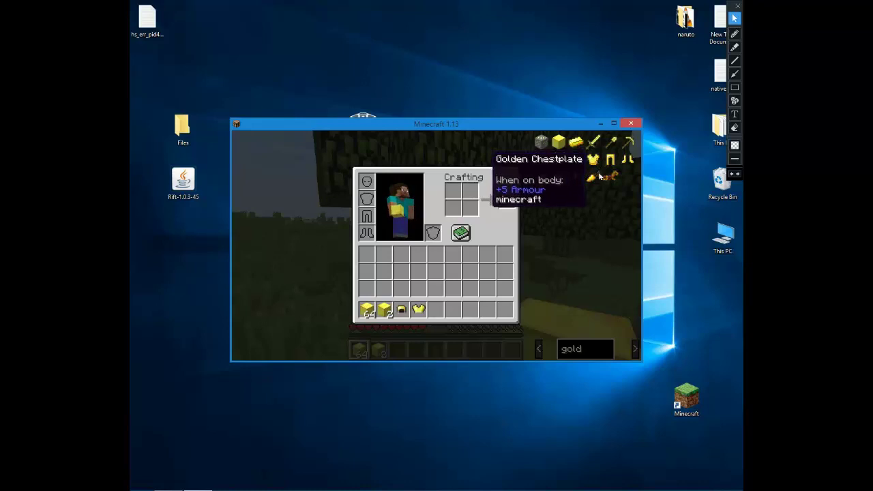
{"action": "left_click", "coordinate": [611, 161]}
{"action": "key", "text": "e"}
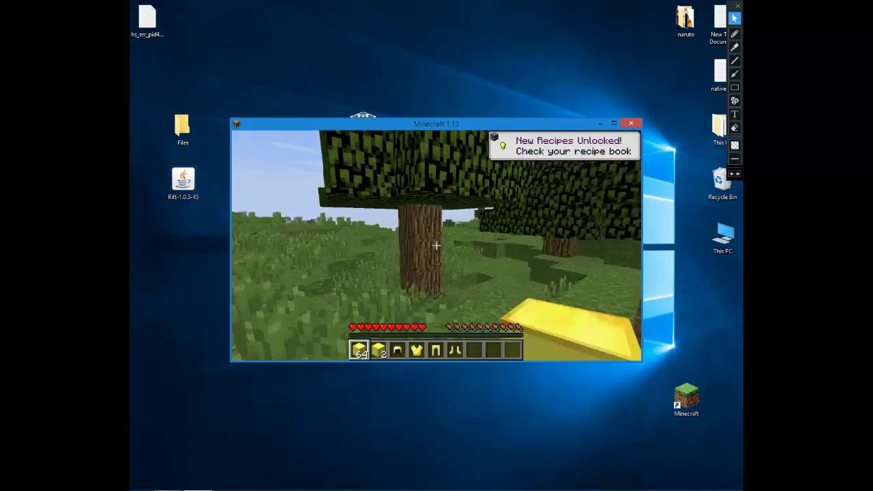